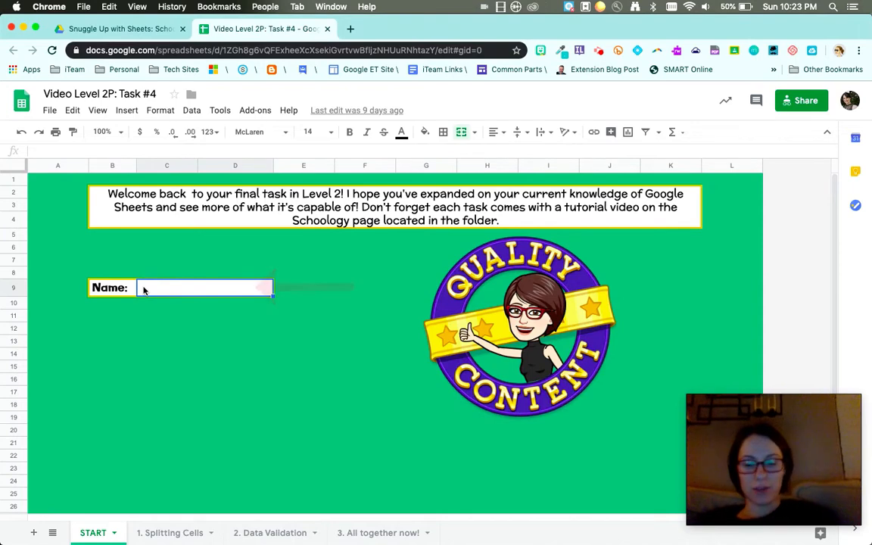
Enter the participant's first name in the Name field of the START sheet.
{"action": "type", "text": "Lauren"}
{"action": "key", "text": "Return"}
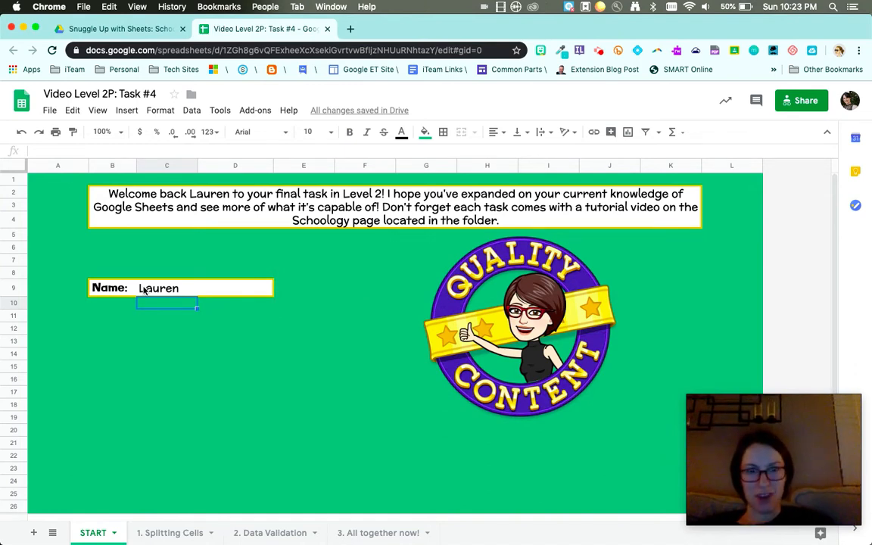
Insert a blank column to the right of column B on the 1. Splitting Cells sheet.
{"action": "left_click", "coordinate": [173, 533]}
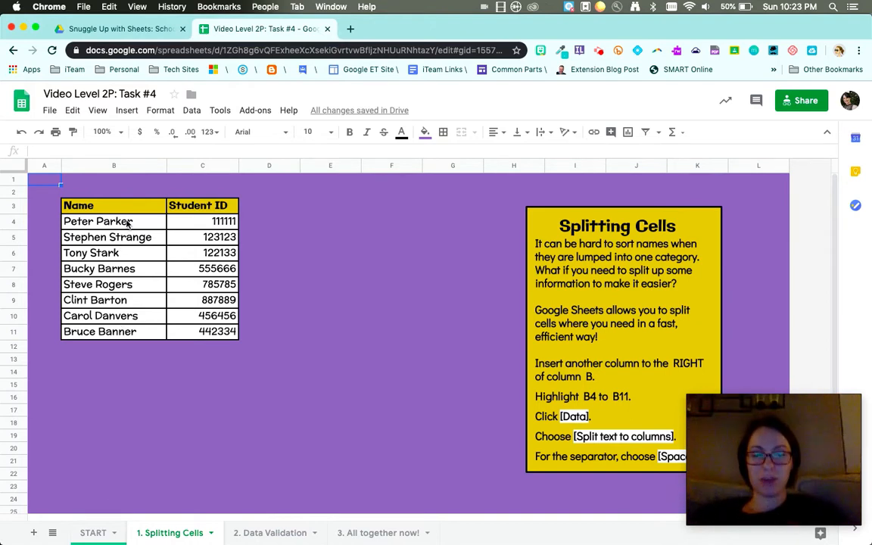
{"action": "left_click_drag", "start_coordinate": [128, 219], "coordinate": [113, 338]}
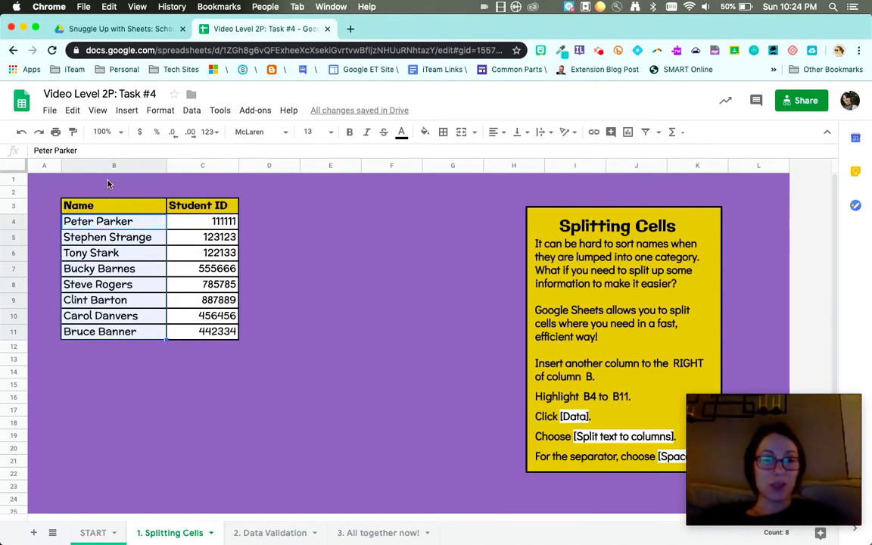
{"action": "left_click", "coordinate": [125, 165]}
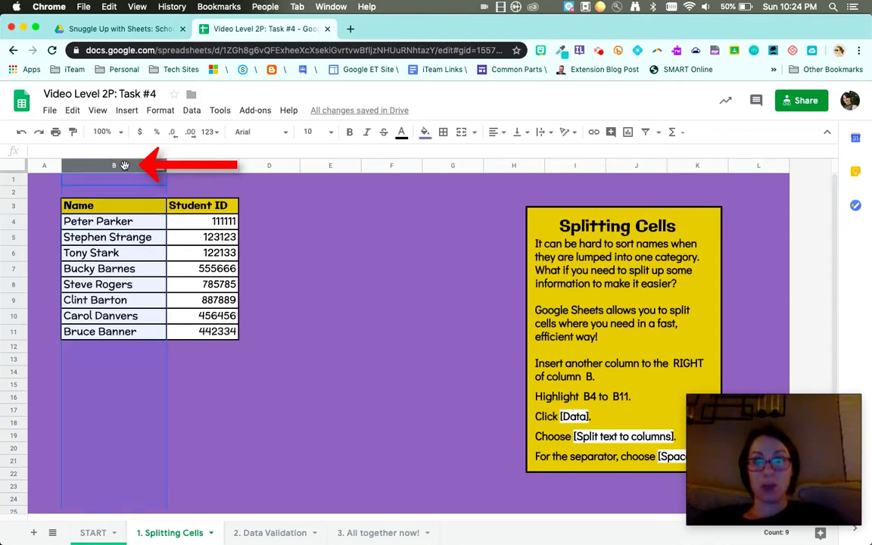
{"action": "right_click", "coordinate": [125, 165]}
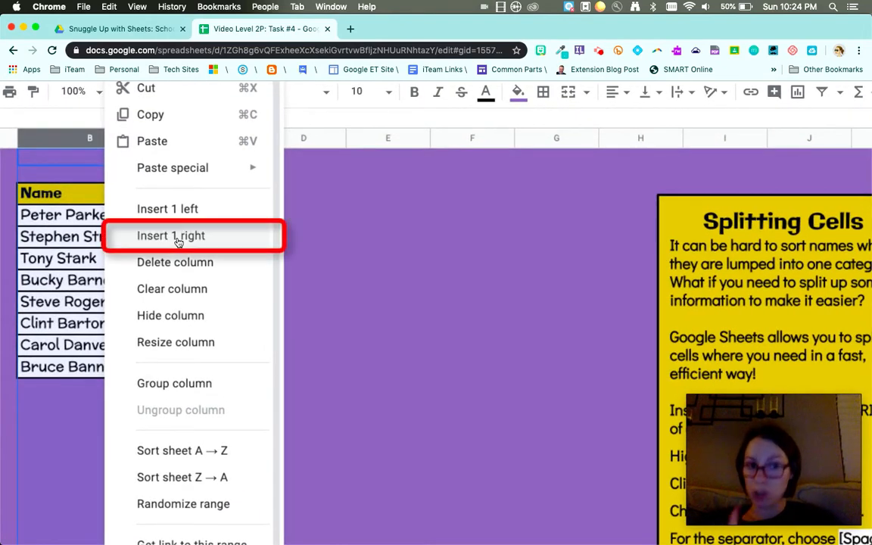
{"action": "left_click", "coordinate": [82, 138]}
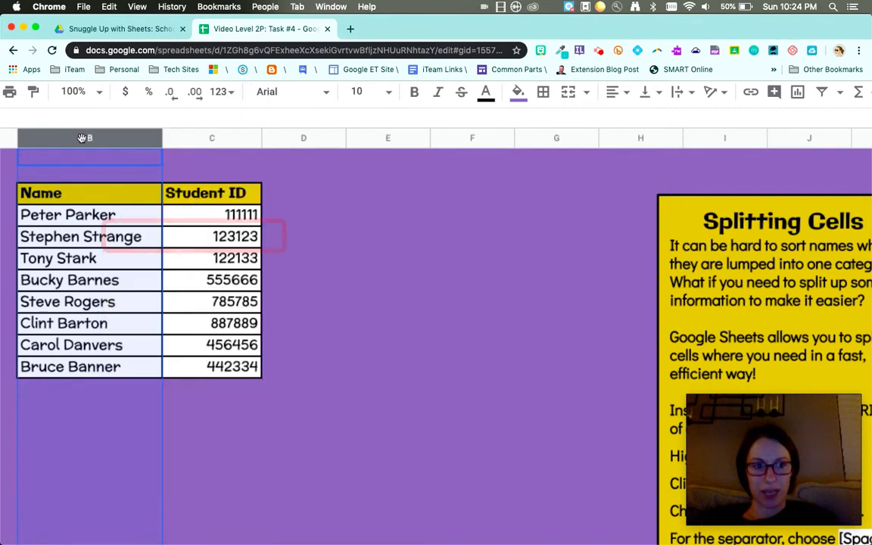
{"action": "scroll", "coordinate": [81, 138], "scroll_direction": "down", "scroll_amount": 1}
{"action": "scroll", "coordinate": [98, 115], "scroll_direction": "down", "scroll_amount": 1}
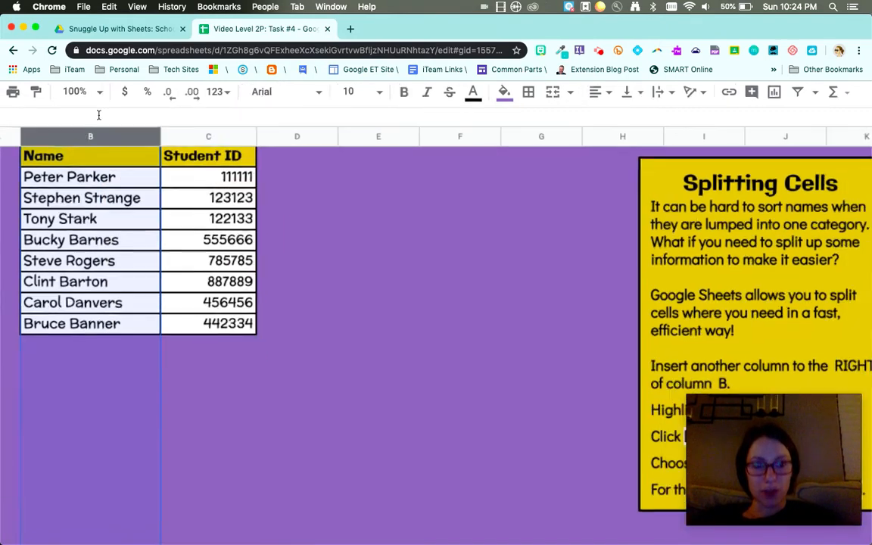
{"action": "scroll", "coordinate": [99, 115], "scroll_direction": "down", "scroll_amount": 2}
{"action": "left_click", "coordinate": [127, 110]}
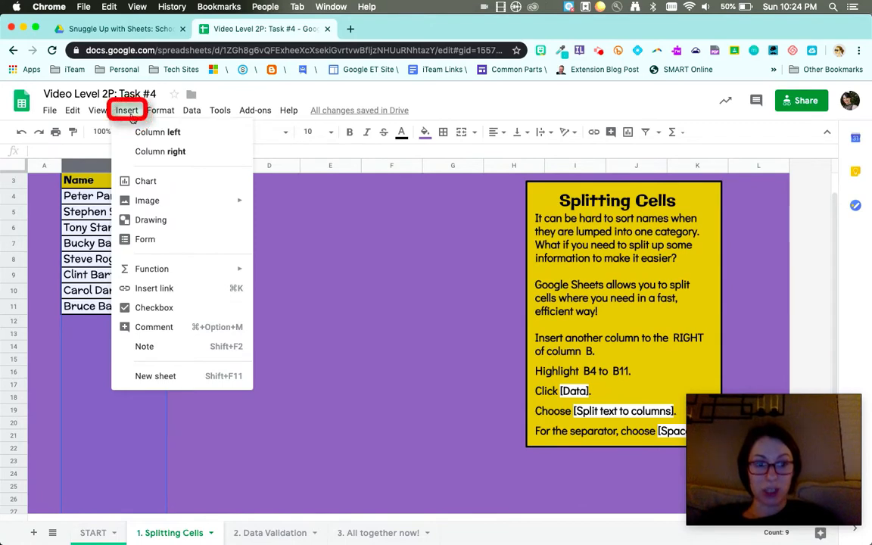
{"action": "left_click", "coordinate": [147, 152]}
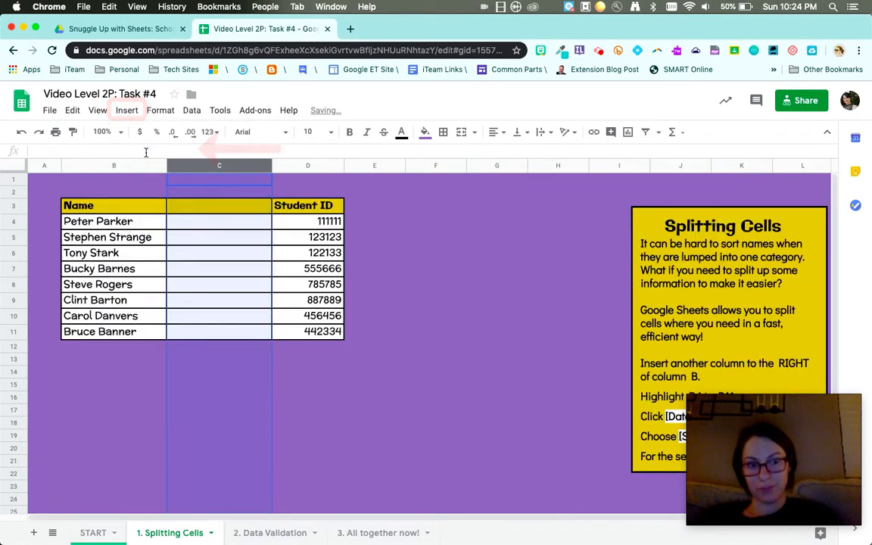
Title the first two table columns "First Name" in B3 and "Last Name" in C3.
{"action": "left_click", "coordinate": [93, 208]}
{"action": "type", "text": "First N"}
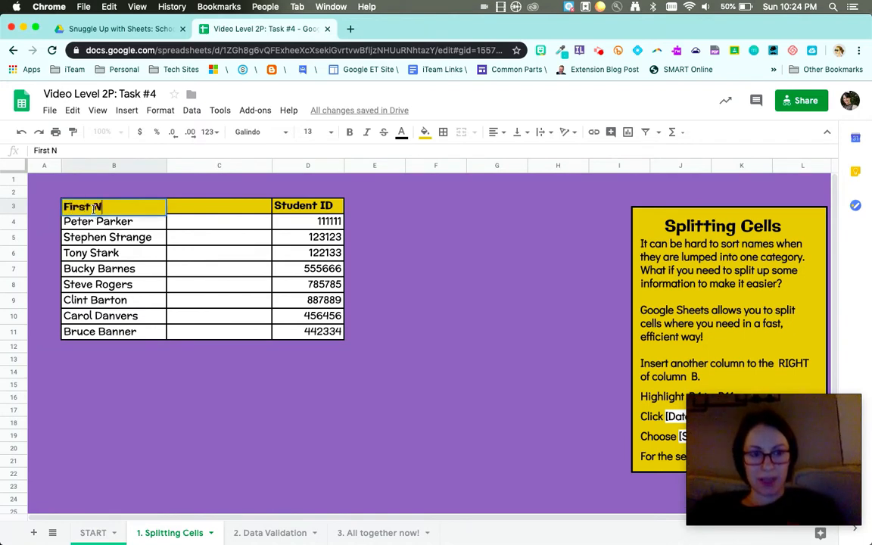
{"action": "type", "text": "ame"}
{"action": "key", "text": "Tab"}
{"action": "type", "text": "Last Na"}
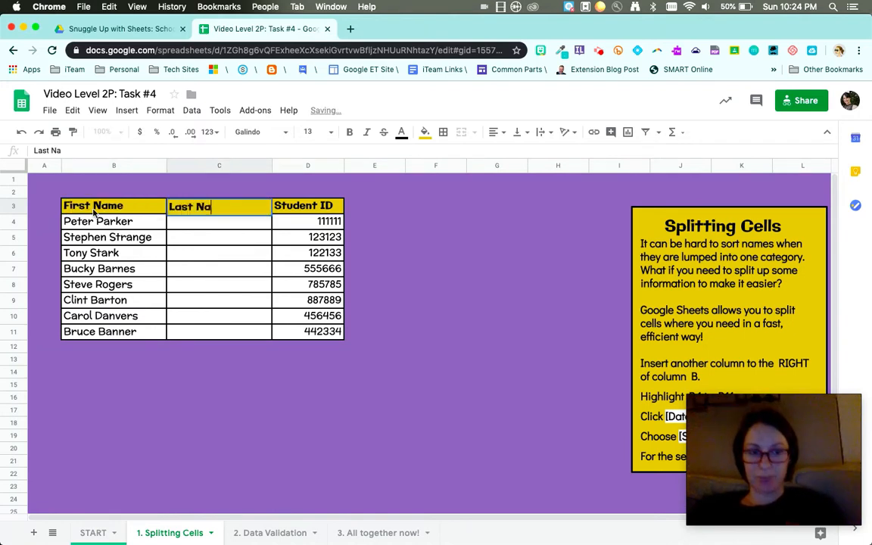
{"action": "type", "text": "me"}
{"action": "key", "text": "Return"}
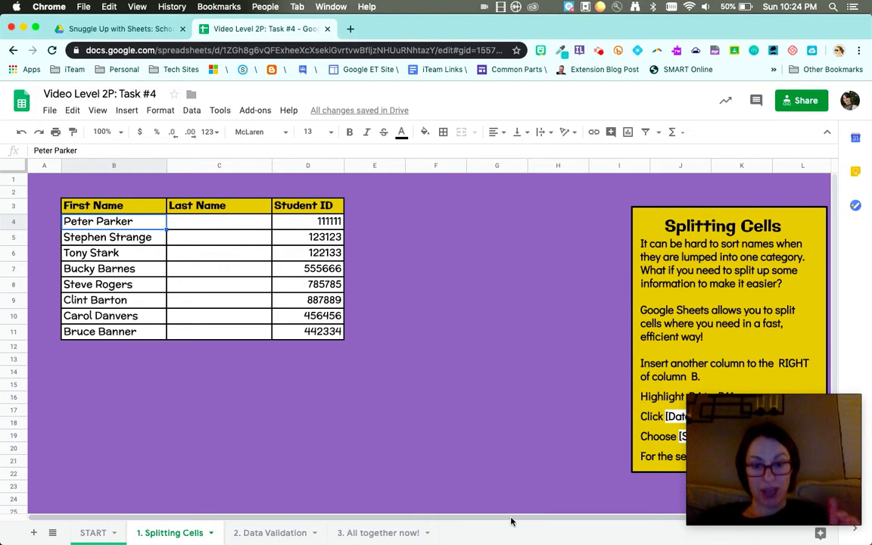
Split the full names in B4:B11 into two columns using Space as the separator.
{"action": "left_click_drag", "start_coordinate": [512, 518], "coordinate": [571, 524]}
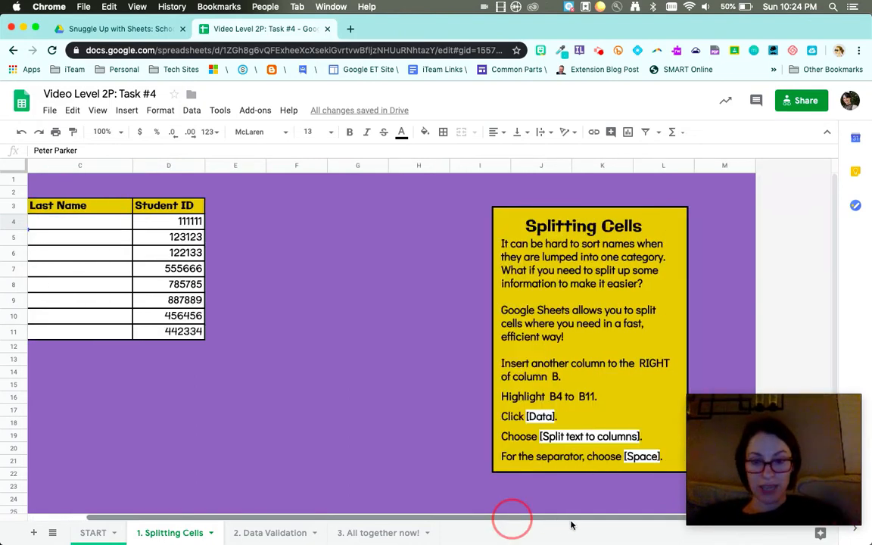
{"action": "left_click_drag", "start_coordinate": [569, 522], "coordinate": [510, 518]}
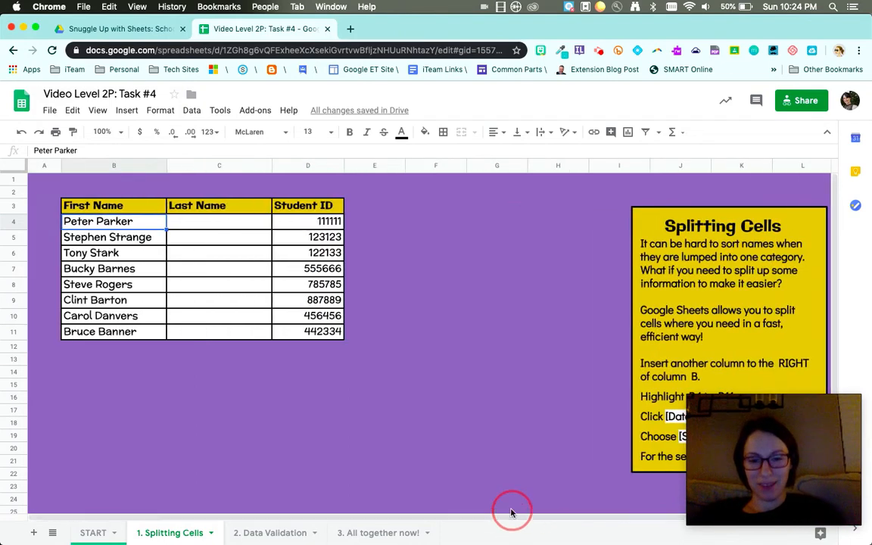
{"action": "left_click_drag", "start_coordinate": [138, 221], "coordinate": [139, 339]}
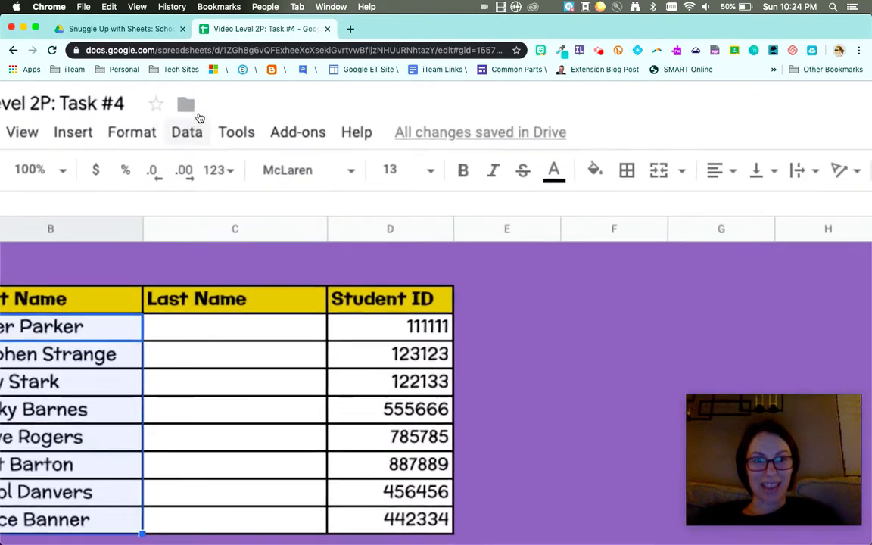
{"action": "left_click", "coordinate": [196, 111]}
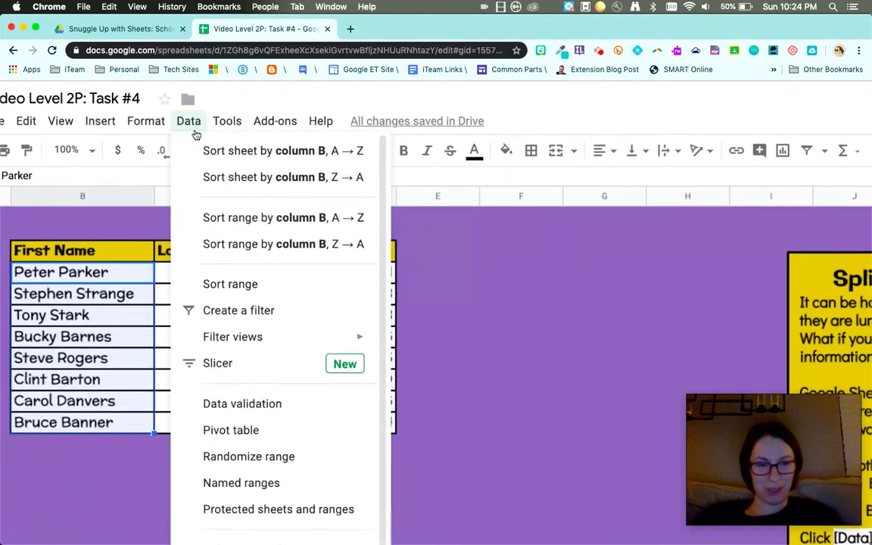
{"action": "scroll", "coordinate": [249, 364], "scroll_direction": "down", "scroll_amount": 1}
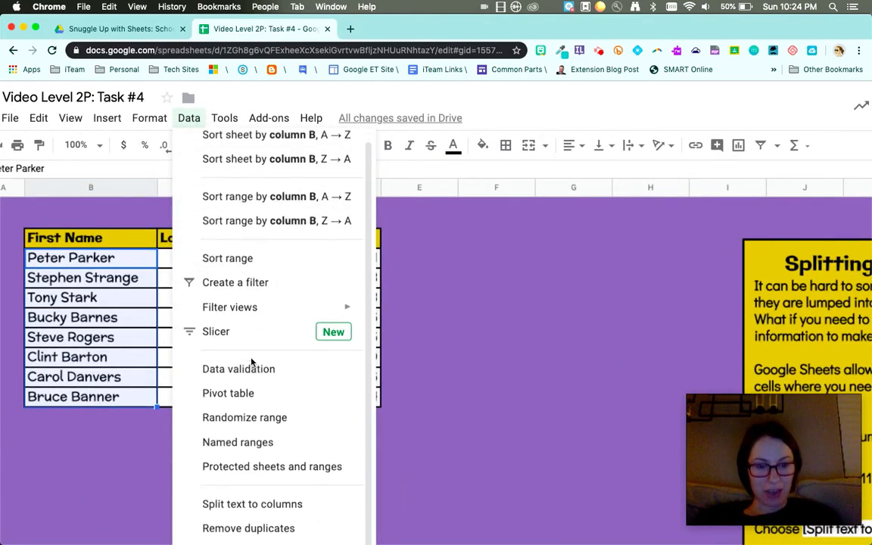
{"action": "left_click", "coordinate": [254, 504]}
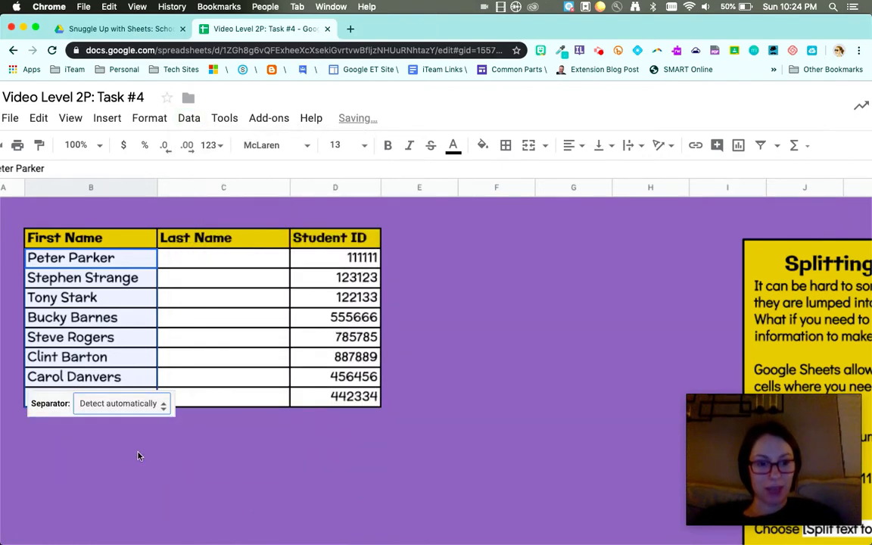
{"action": "left_click", "coordinate": [122, 411]}
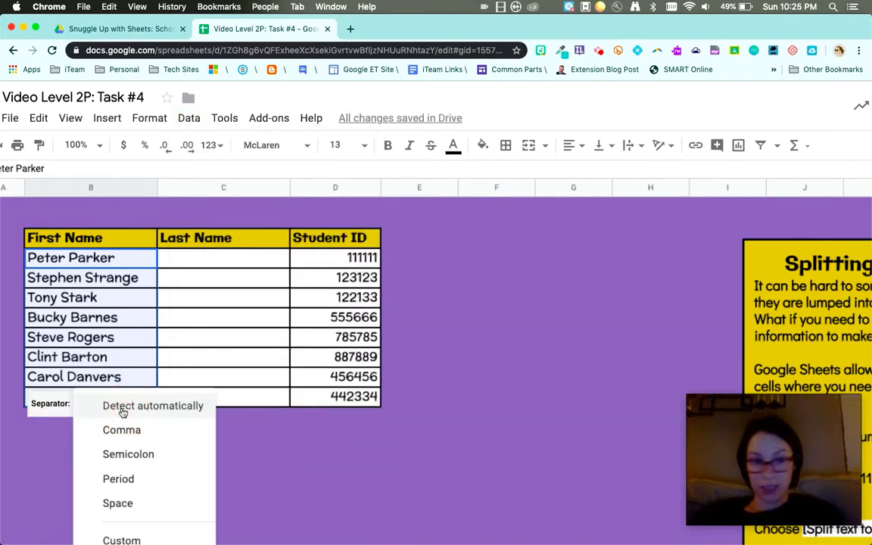
{"action": "scroll", "coordinate": [123, 413], "scroll_direction": "down", "scroll_amount": 1}
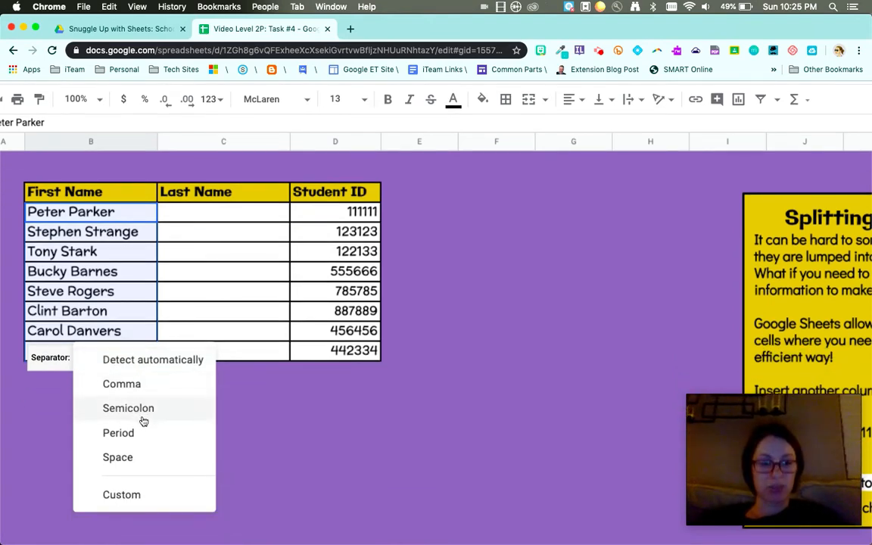
{"action": "left_click", "coordinate": [131, 458]}
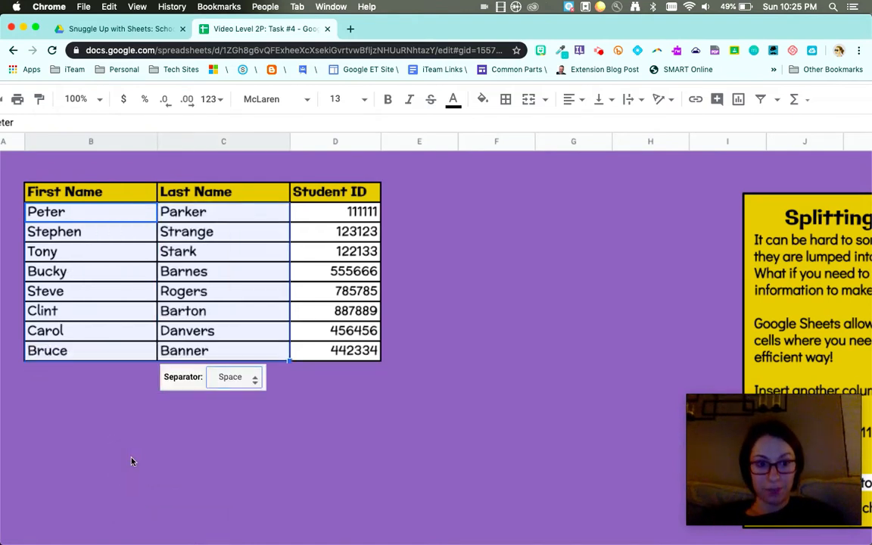
{"action": "left_click", "coordinate": [131, 457]}
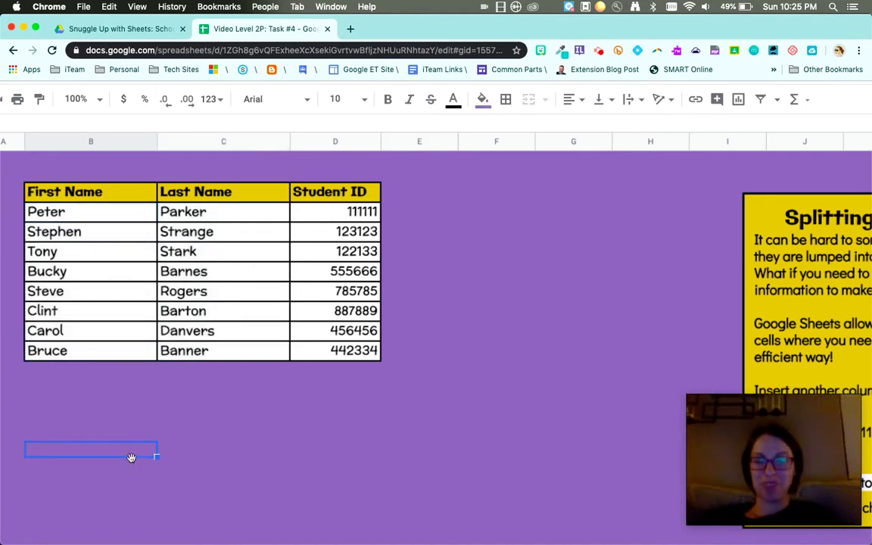
{"action": "scroll", "coordinate": [427, 126], "scroll_direction": "down", "scroll_amount": 3}
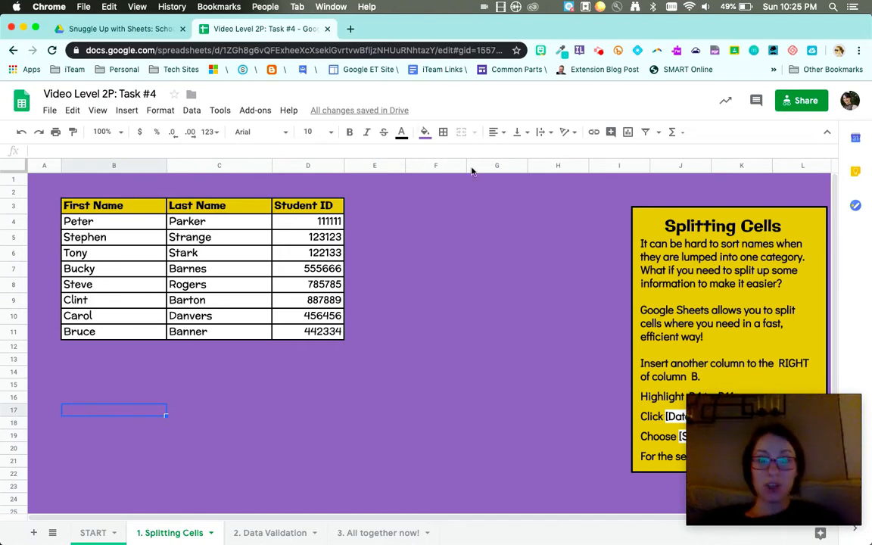
{"action": "left_click", "coordinate": [433, 165]}
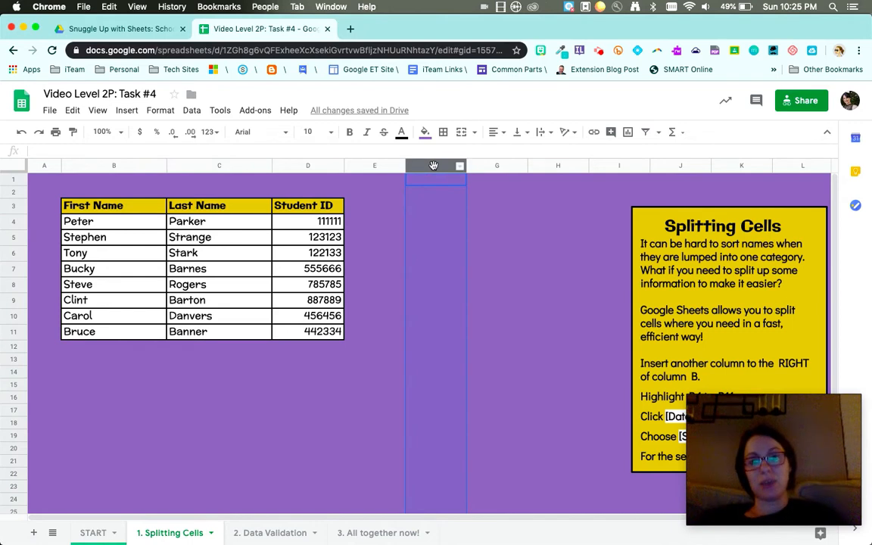
{"action": "right_click", "coordinate": [433, 167]}
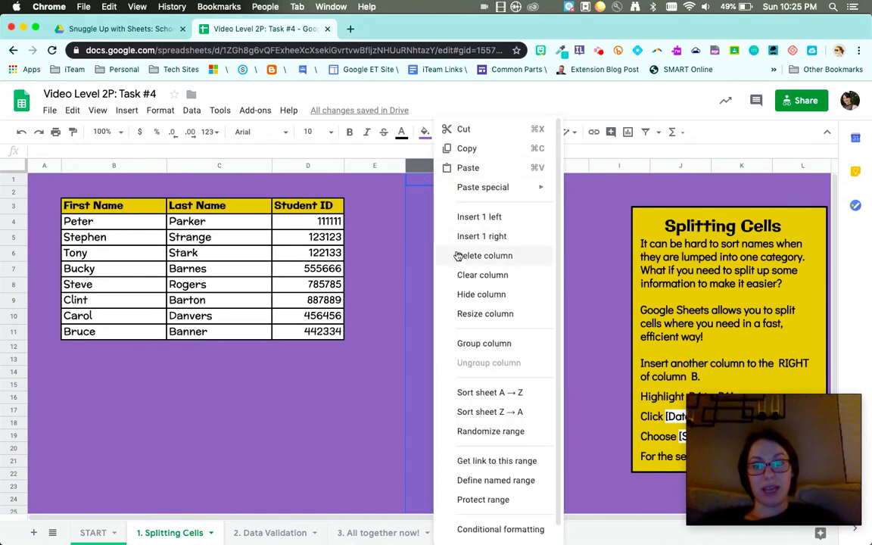
{"action": "left_click", "coordinate": [419, 167]}
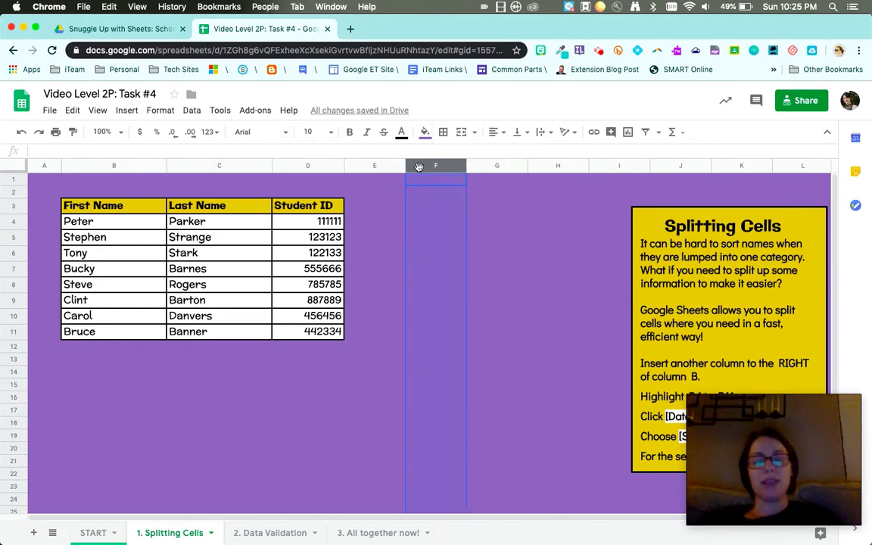
{"action": "left_click", "coordinate": [418, 166]}
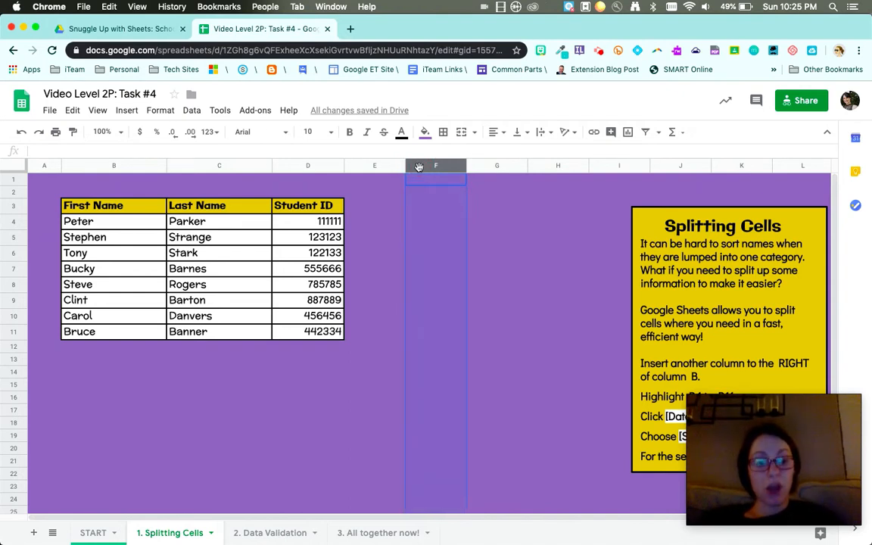
{"action": "key", "text": "shift"}
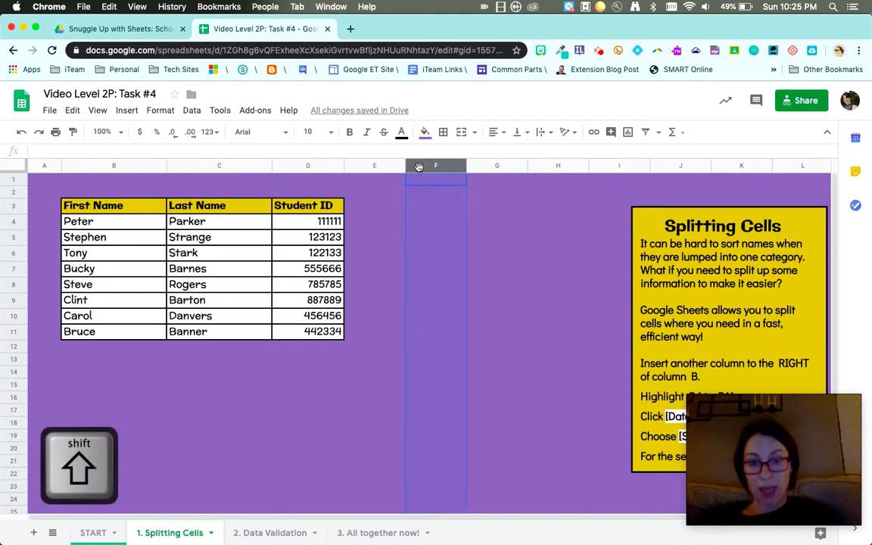
{"action": "left_click", "coordinate": [496, 166], "text": "shift"}
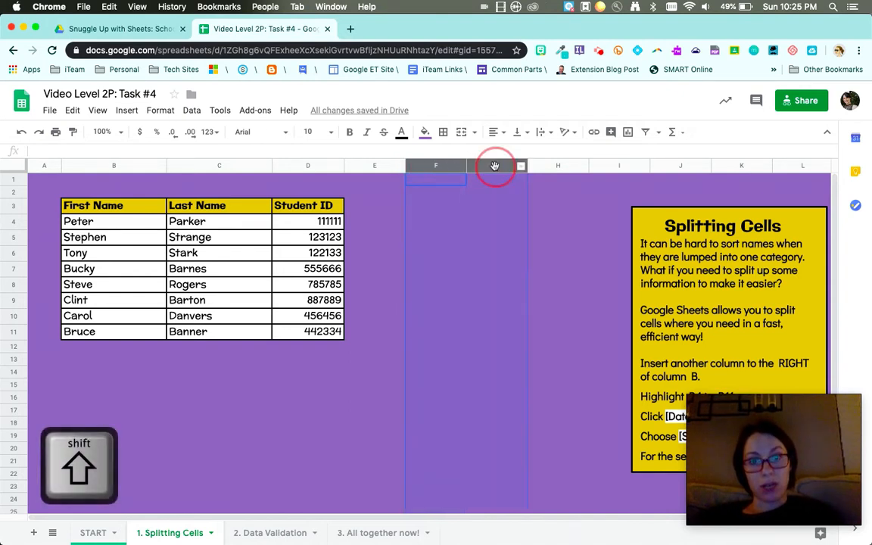
{"action": "right_click", "coordinate": [494, 165]}
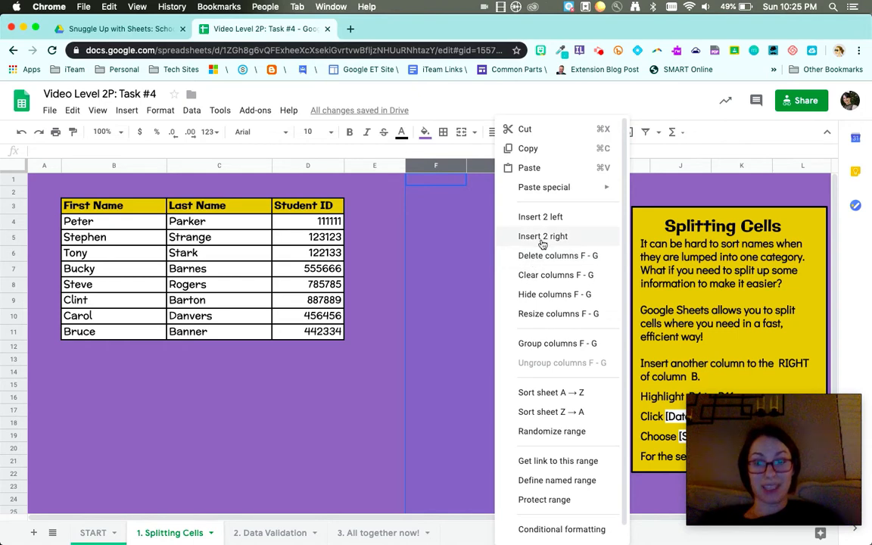
{"action": "left_click", "coordinate": [279, 437]}
On the 2. Data Validation sheet, add a dropdown to C4:C9 using a list of items: Sandwich, Soup, Salad.
{"action": "left_click", "coordinate": [269, 535]}
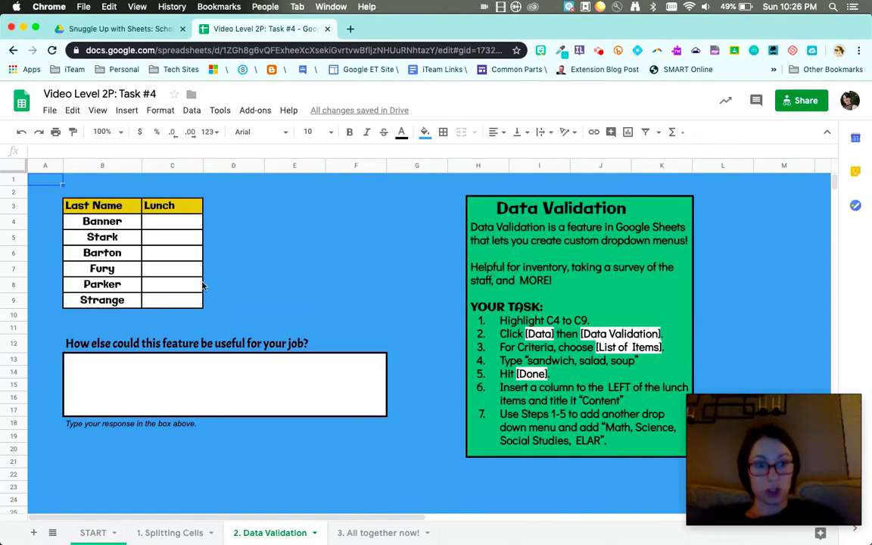
{"action": "left_click", "coordinate": [184, 223]}
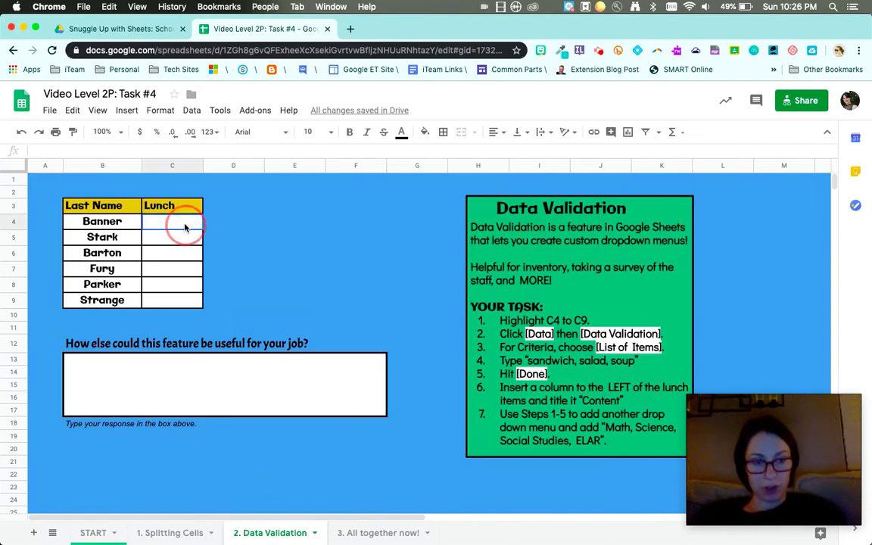
{"action": "left_click_drag", "start_coordinate": [184, 224], "coordinate": [179, 302]}
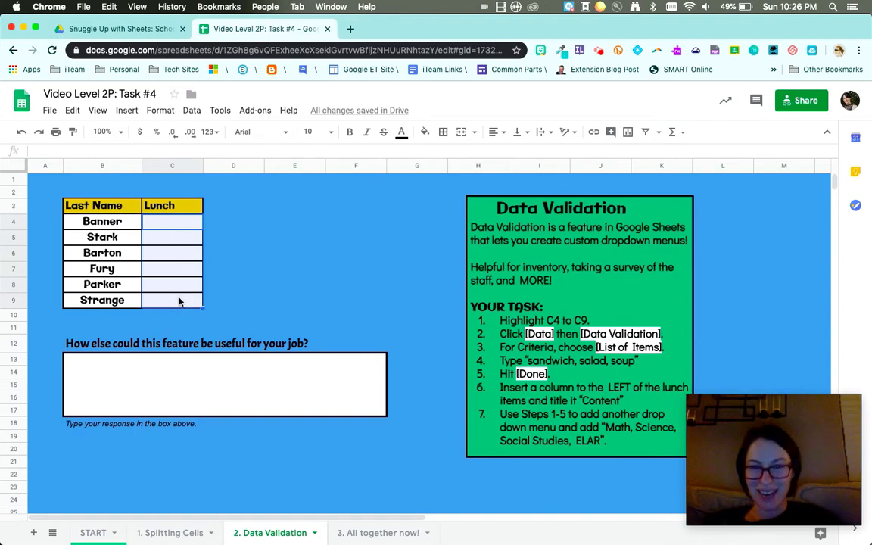
{"action": "left_click", "coordinate": [191, 112]}
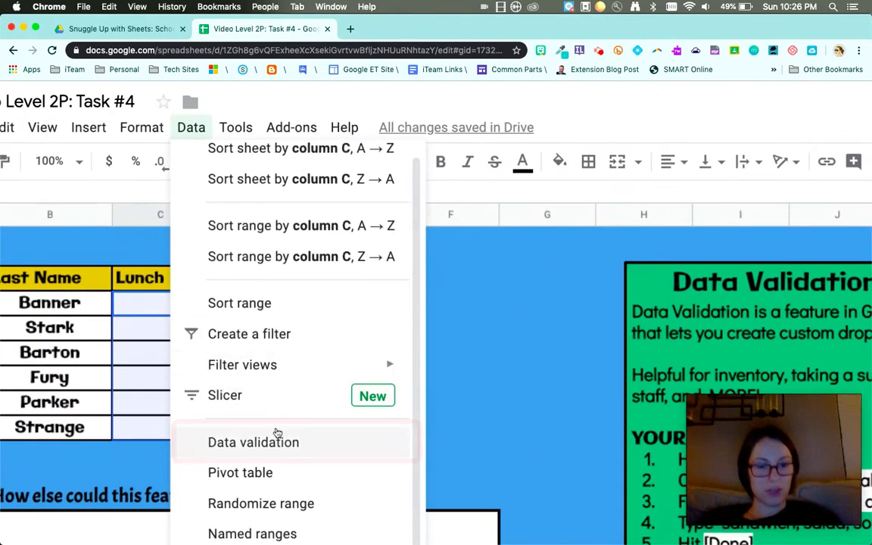
{"action": "left_click", "coordinate": [277, 444]}
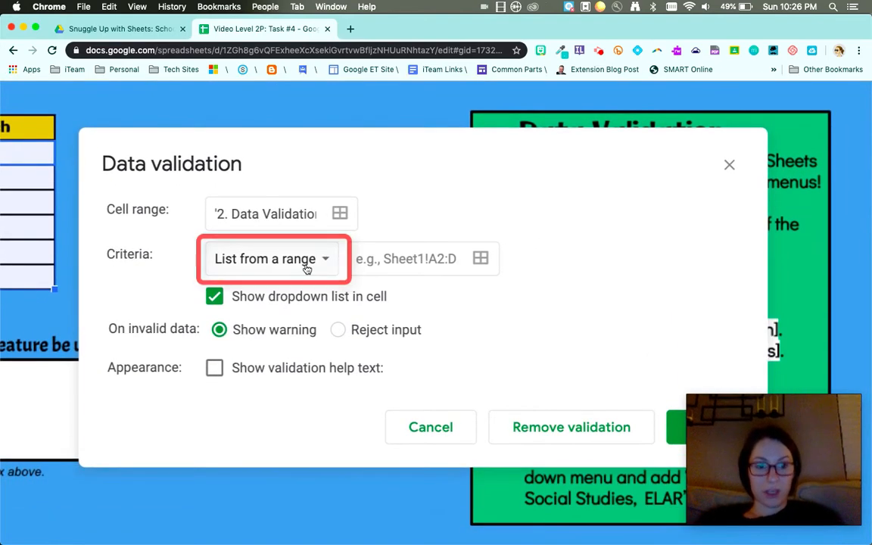
{"action": "left_click", "coordinate": [301, 266]}
{"action": "left_click", "coordinate": [299, 292]}
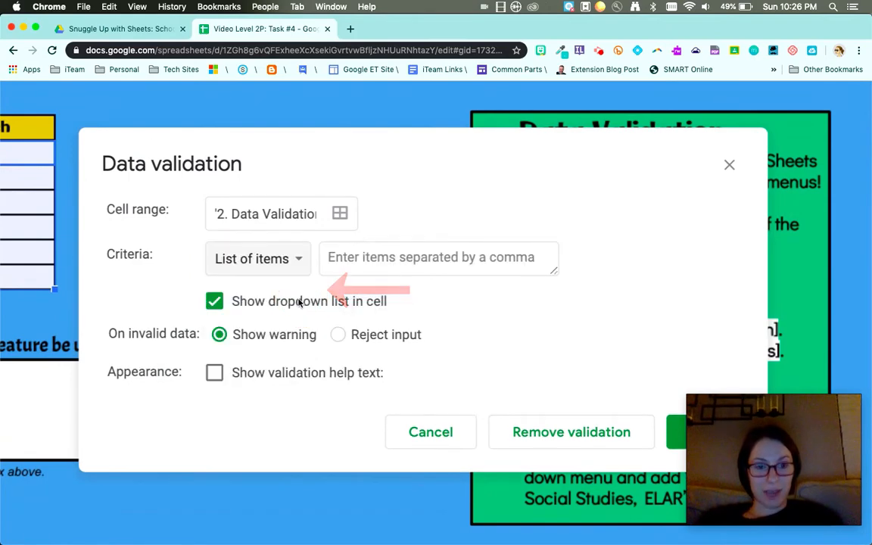
{"action": "left_click", "coordinate": [370, 254]}
{"action": "type", "text": "San"}
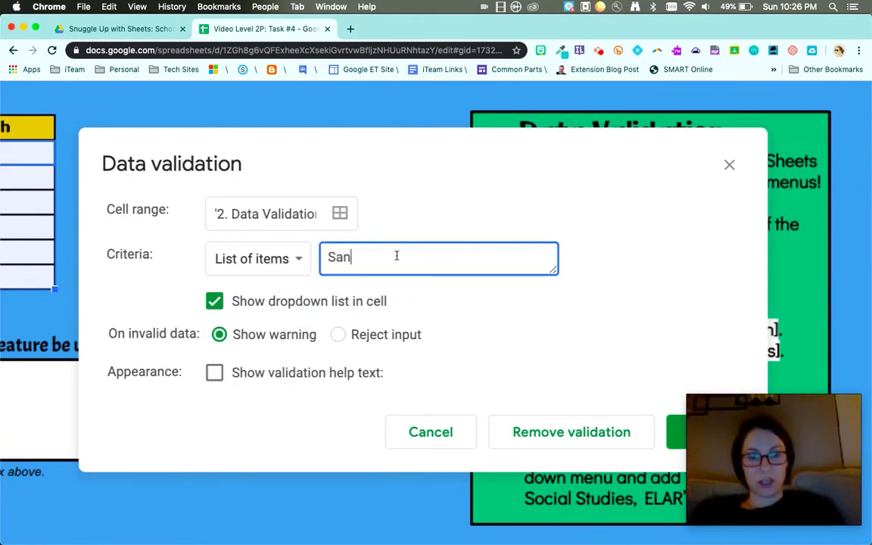
{"action": "type", "text": "dwich, Sou"}
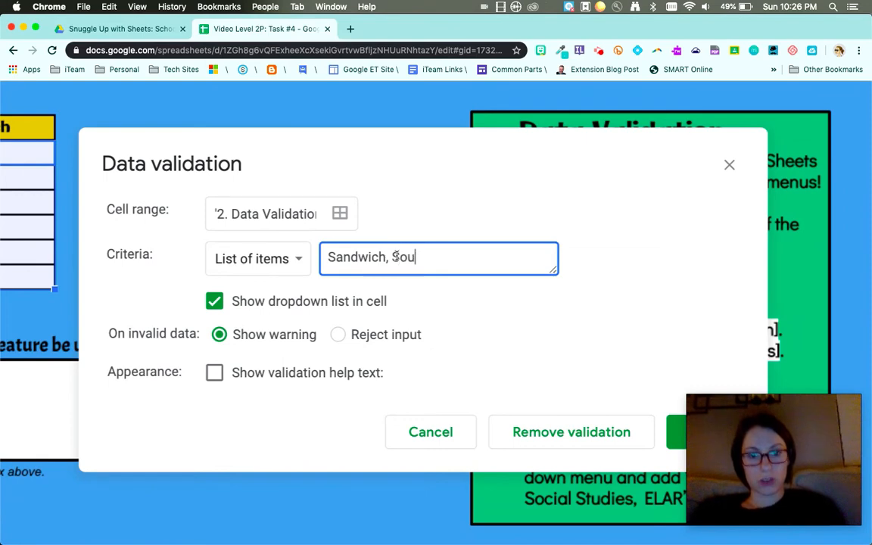
{"action": "type", "text": "p, Salad"}
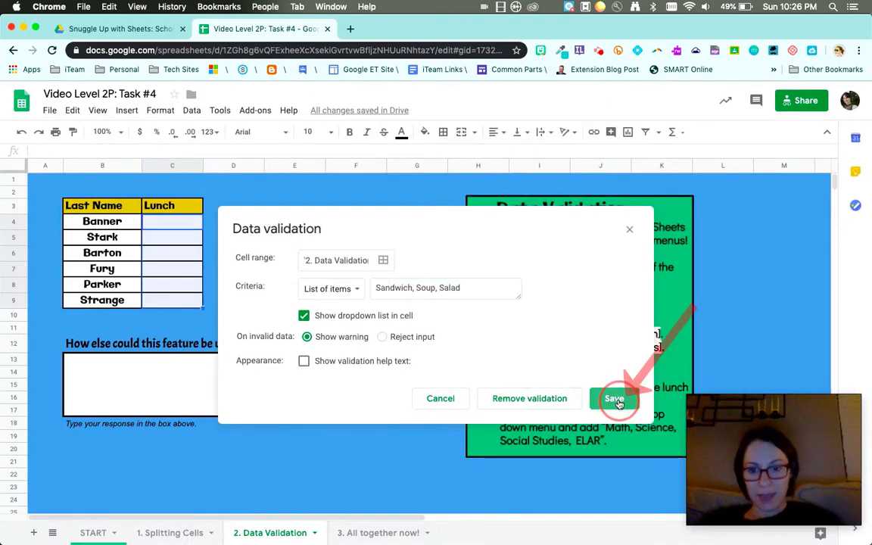
{"action": "left_click", "coordinate": [614, 401]}
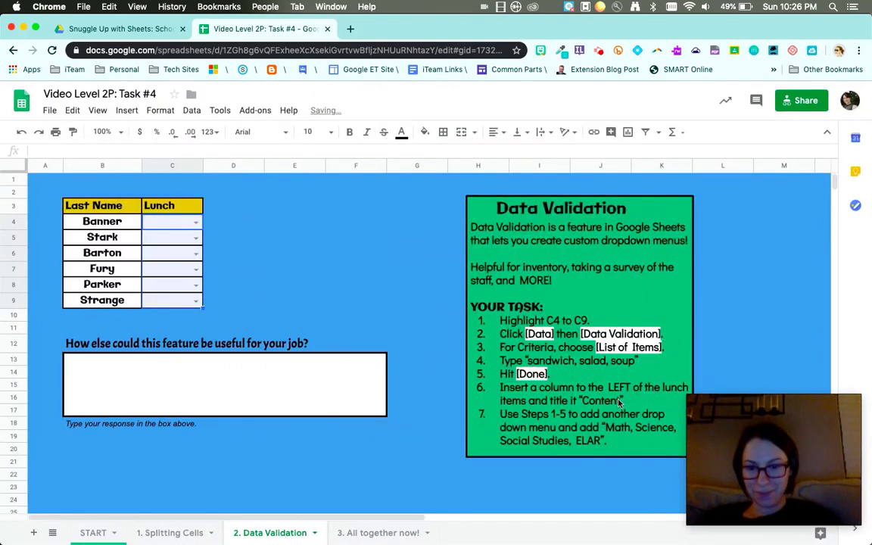
{"action": "left_click", "coordinate": [238, 285]}
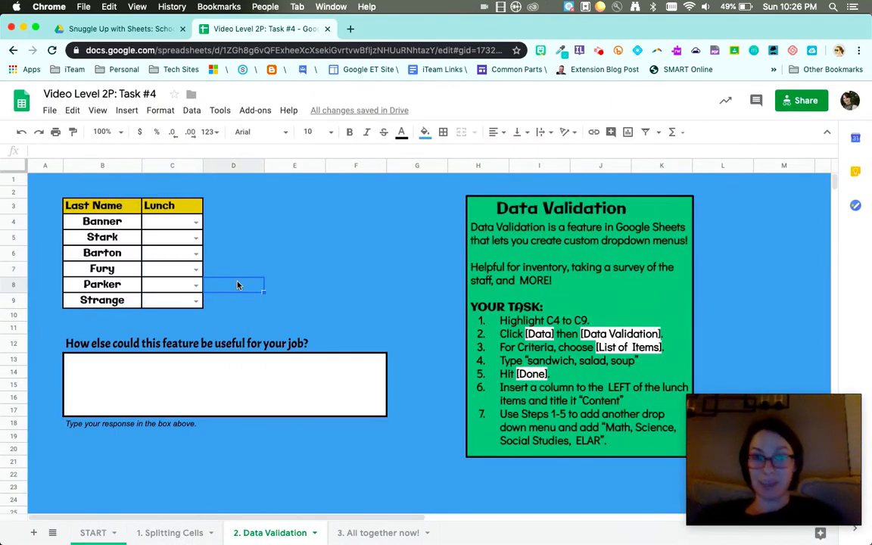
Choose Soup in C4 and Salad in C7 from the Lunch dropdown lists.
{"action": "left_click", "coordinate": [196, 221]}
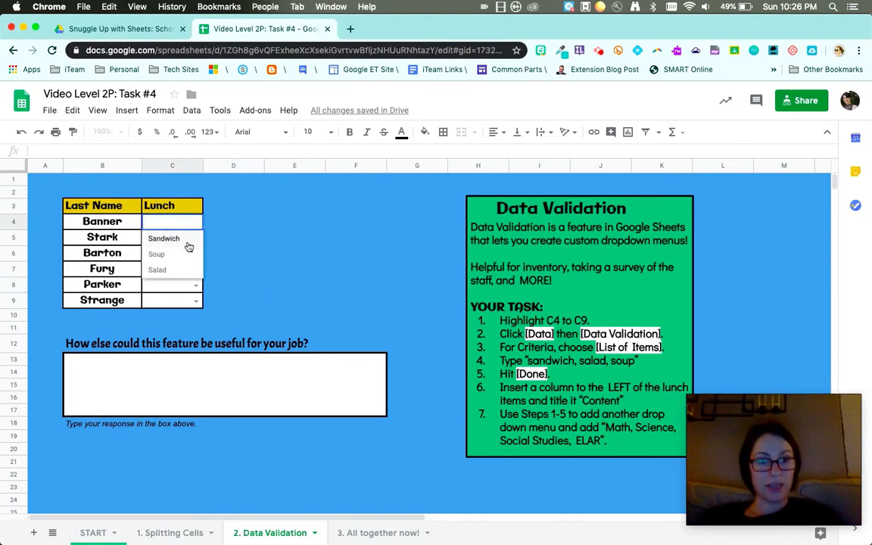
{"action": "left_click", "coordinate": [178, 254]}
{"action": "left_click", "coordinate": [196, 269]}
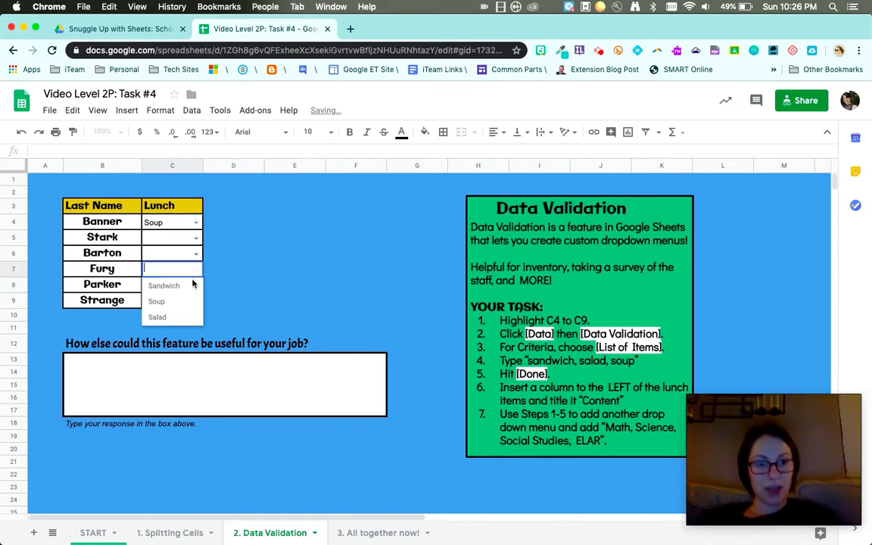
{"action": "left_click", "coordinate": [174, 317]}
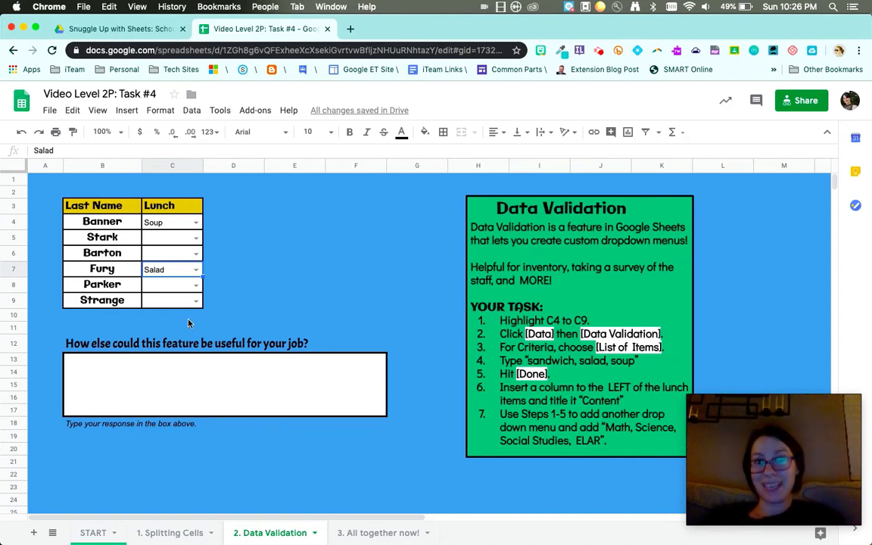
Copy the formatting of cell B4 onto the Lunch cells C4:C9 with Paint format.
{"action": "left_click", "coordinate": [114, 224]}
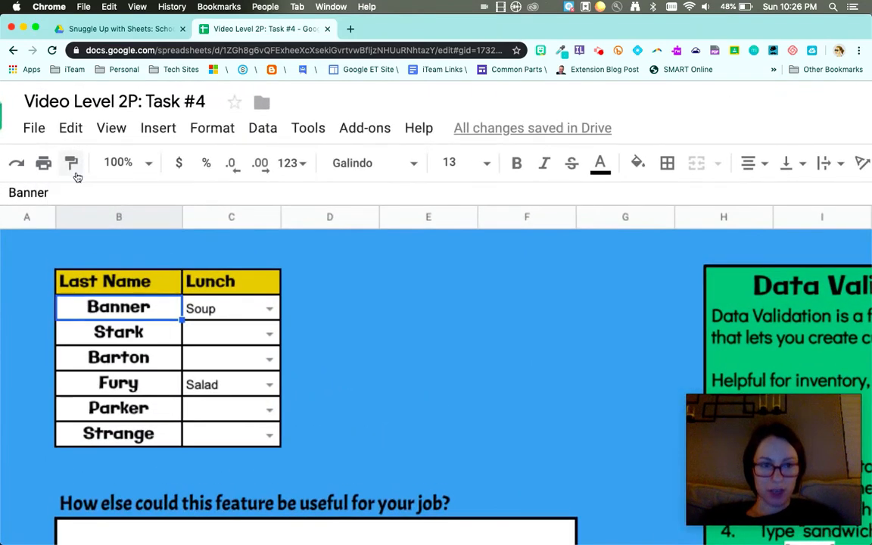
{"action": "left_click", "coordinate": [72, 164]}
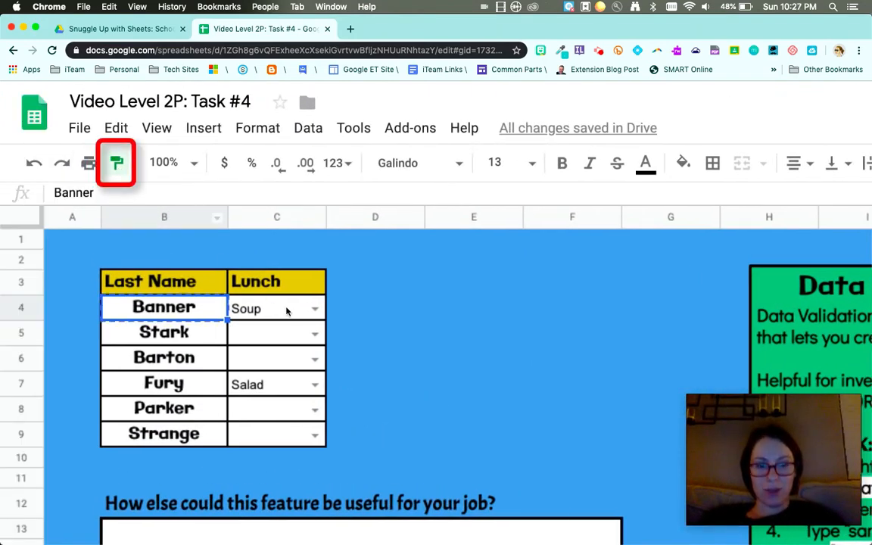
{"action": "left_click_drag", "start_coordinate": [287, 309], "coordinate": [280, 435]}
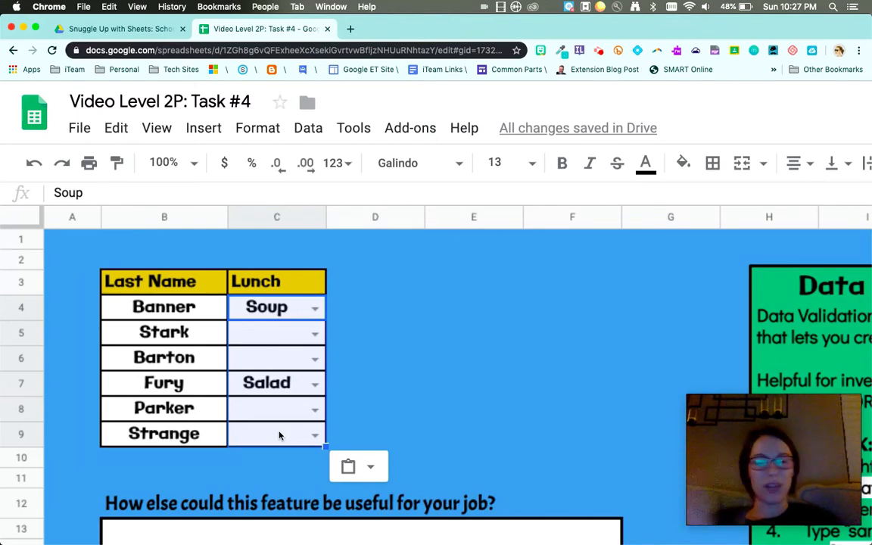
{"action": "left_click", "coordinate": [394, 342]}
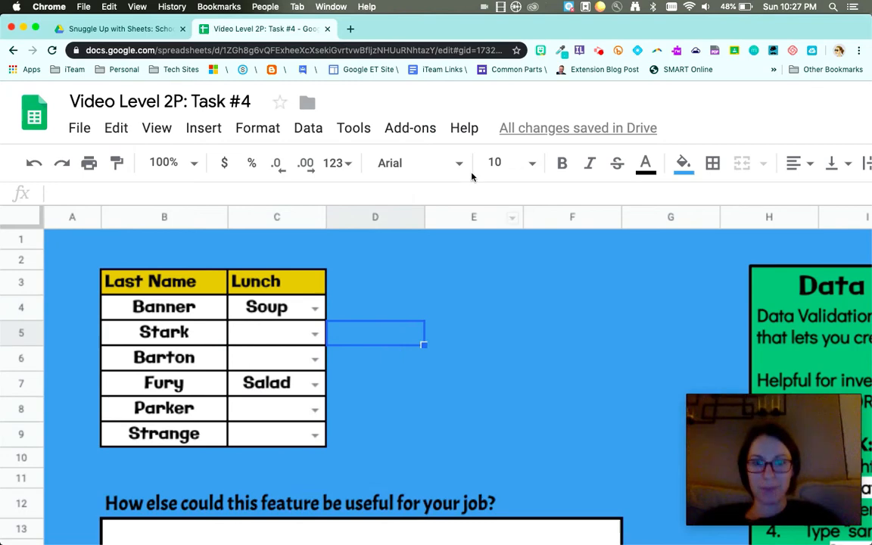
Enter "I think I could use this..." in the response box below the question about usefulness for the job.
{"action": "key", "text": "super+minus"}
{"action": "key", "text": "super+minus"}
{"action": "key", "text": "super+minus"}
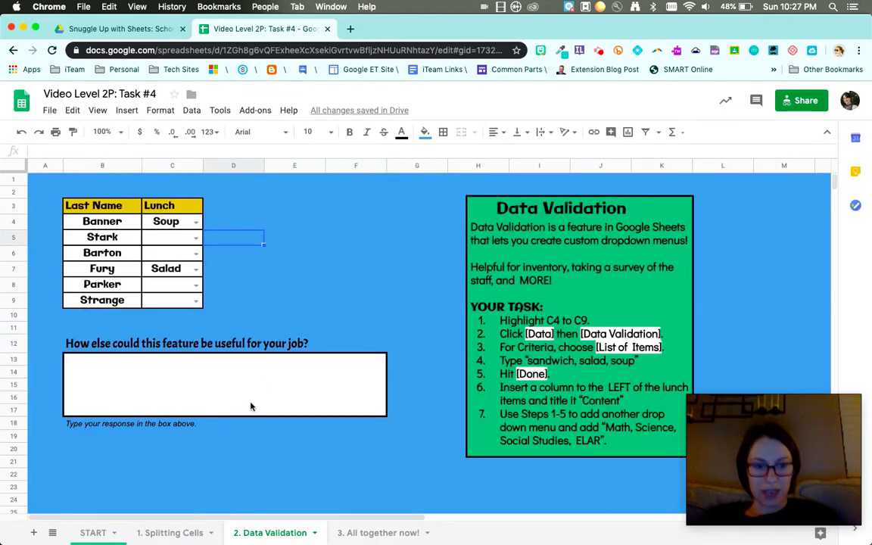
{"action": "left_click", "coordinate": [227, 382]}
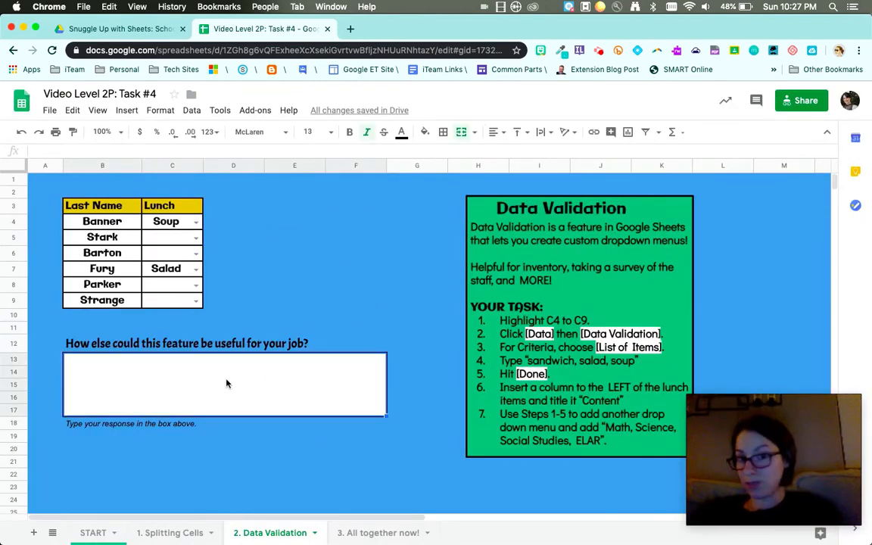
{"action": "type", "text": "I think I"}
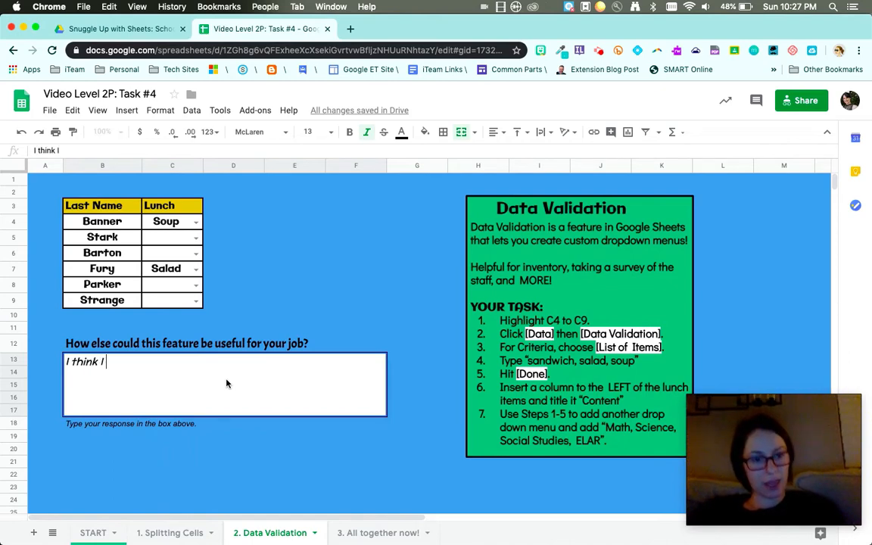
{"action": "type", "text": " could use this..."}
{"action": "key", "text": "Return"}
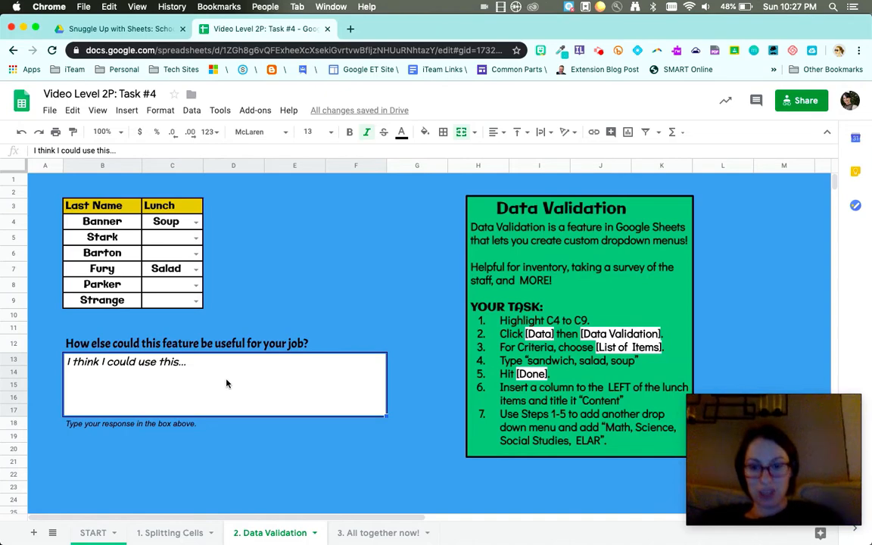
Insert a column to the left of the Lunch column and title it "Content" in C3.
{"action": "left_click", "coordinate": [170, 164]}
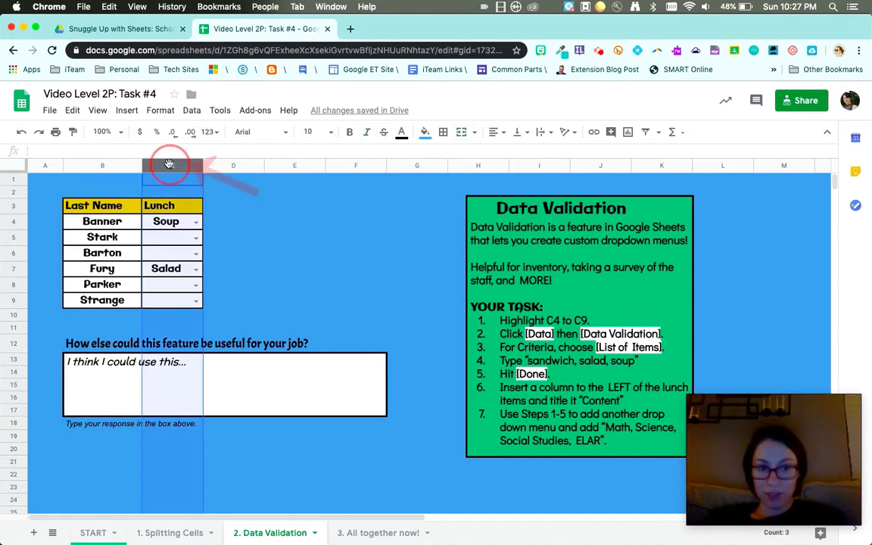
{"action": "right_click", "coordinate": [170, 165]}
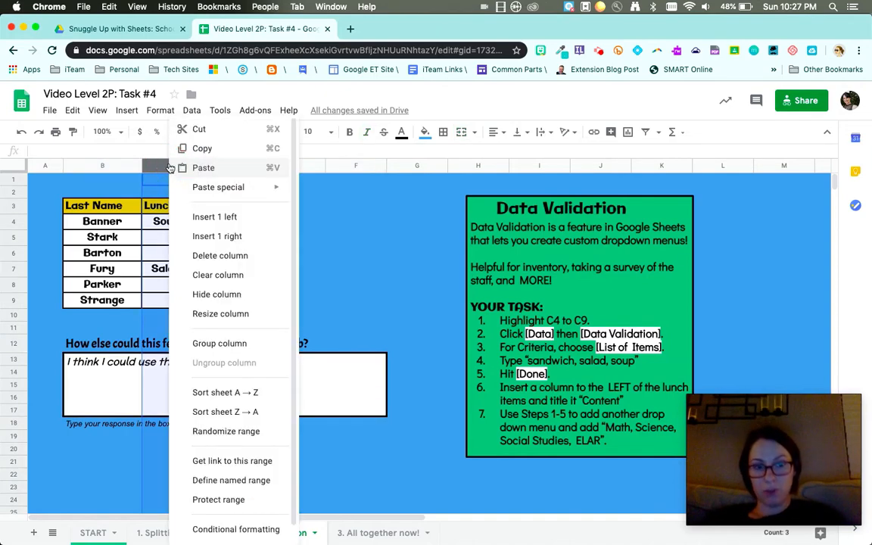
{"action": "left_click", "coordinate": [190, 217]}
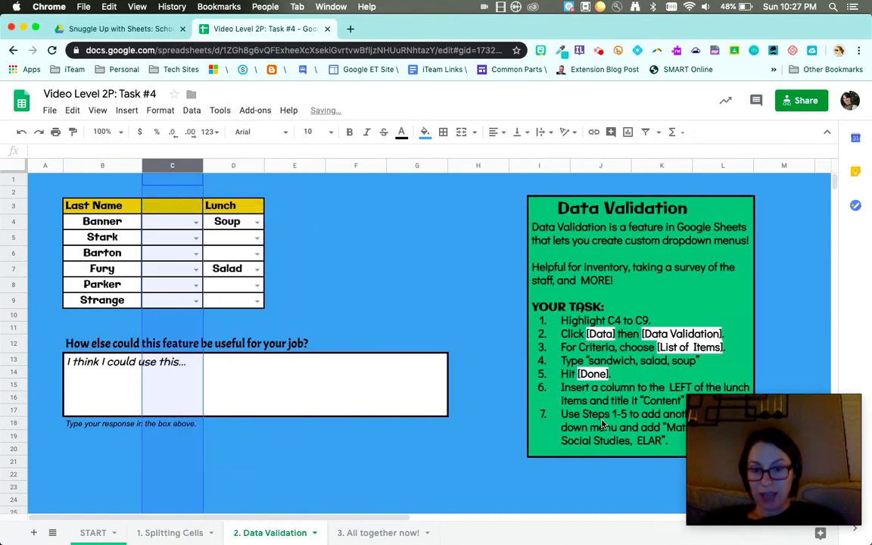
{"action": "left_click", "coordinate": [179, 206]}
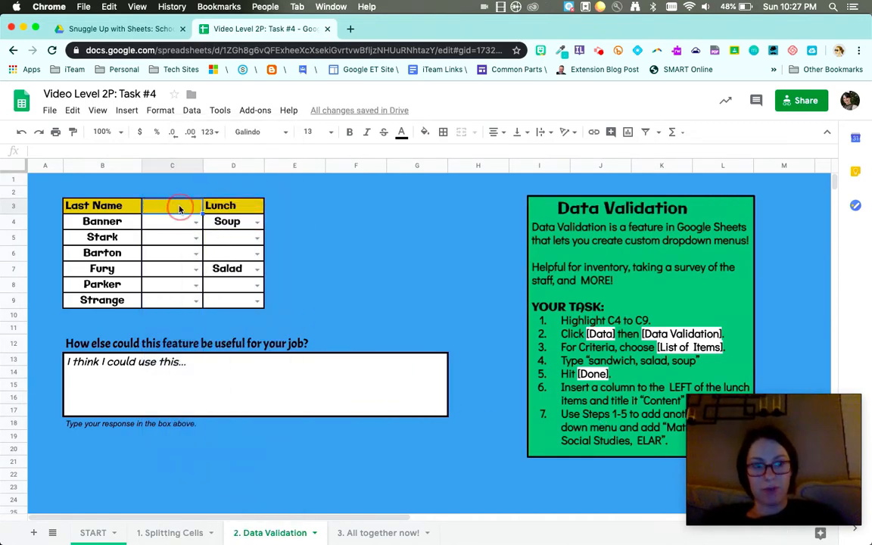
{"action": "type", "text": "Content"}
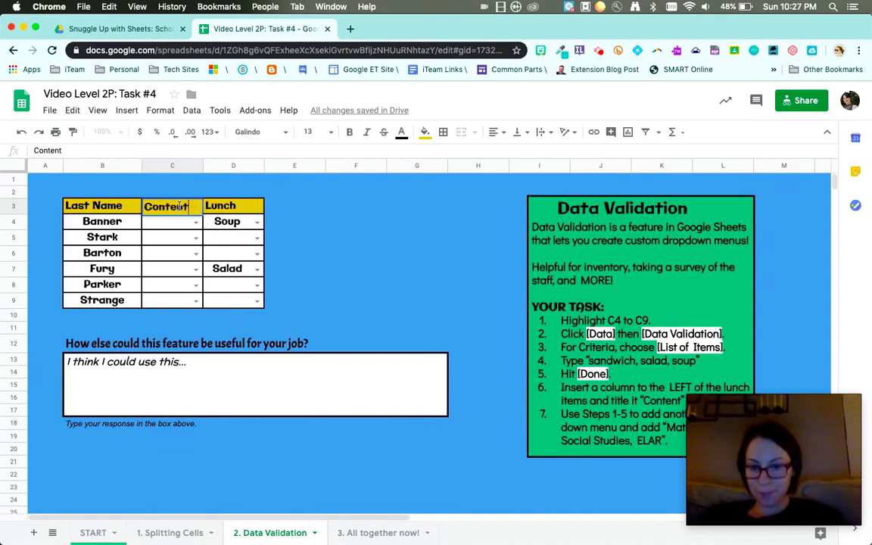
{"action": "key", "text": "Return"}
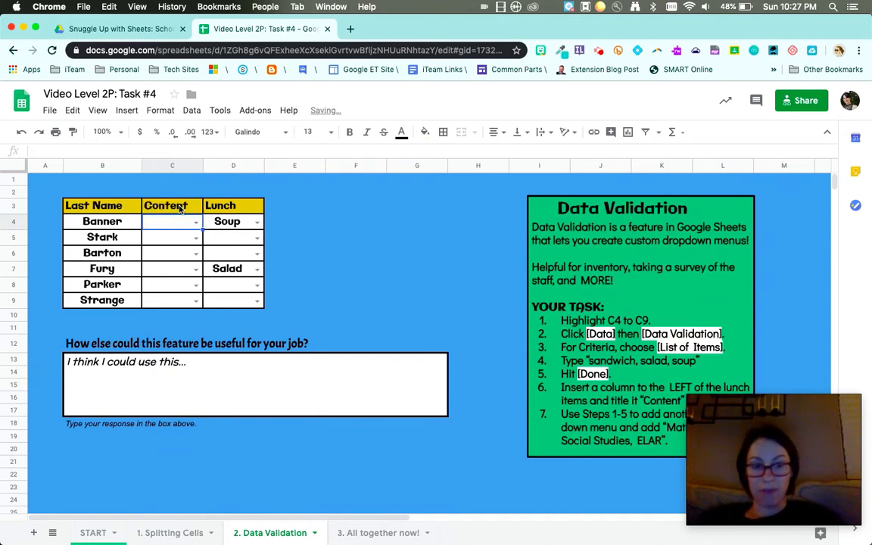
Open data validation for the Content cells C4:C9 and clear the existing list of items.
{"action": "left_click", "coordinate": [167, 226]}
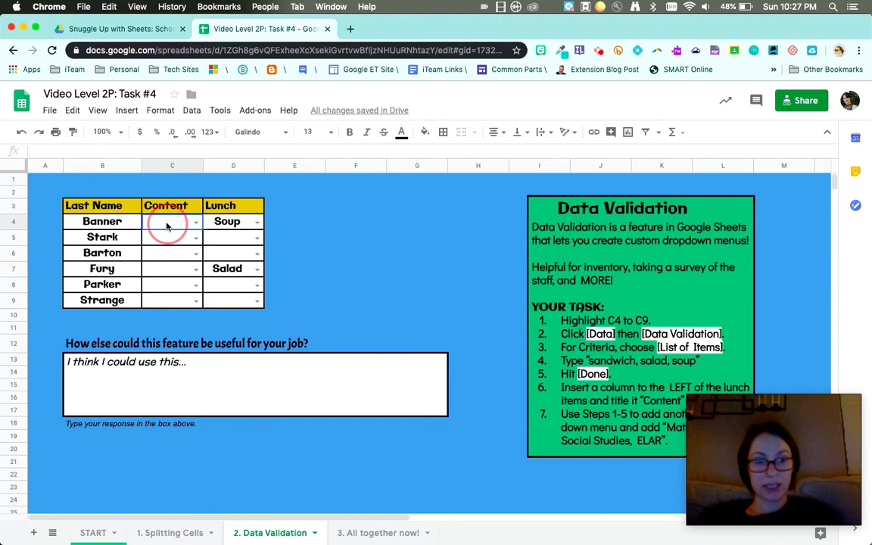
{"action": "left_click_drag", "start_coordinate": [167, 226], "coordinate": [168, 304]}
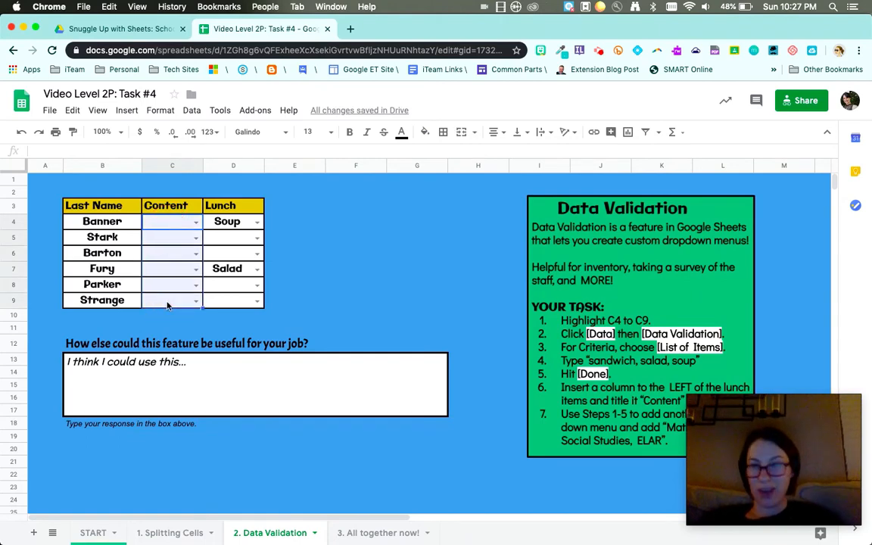
{"action": "left_click", "coordinate": [192, 110]}
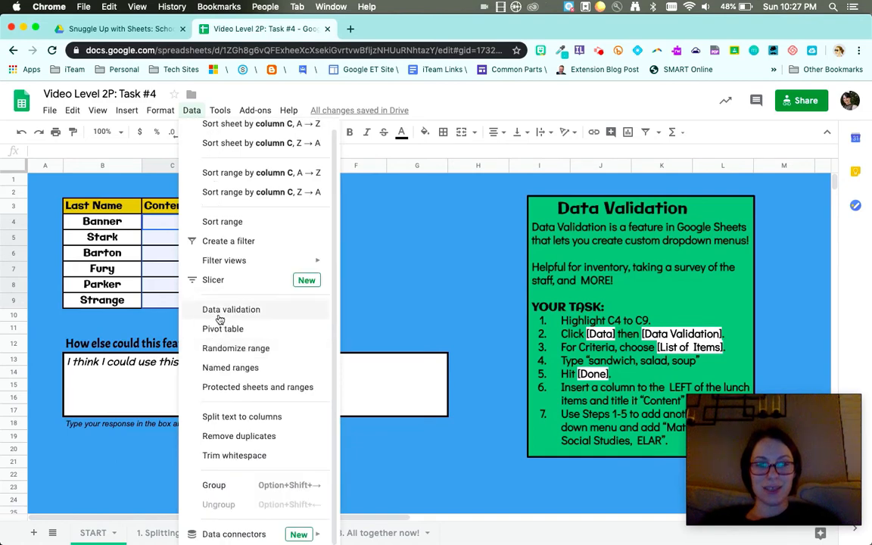
{"action": "left_click", "coordinate": [219, 317]}
{"action": "left_click_drag", "start_coordinate": [470, 286], "coordinate": [334, 278]}
{"action": "key", "text": "BackSpace"}
{"action": "type", "text": "Math"}
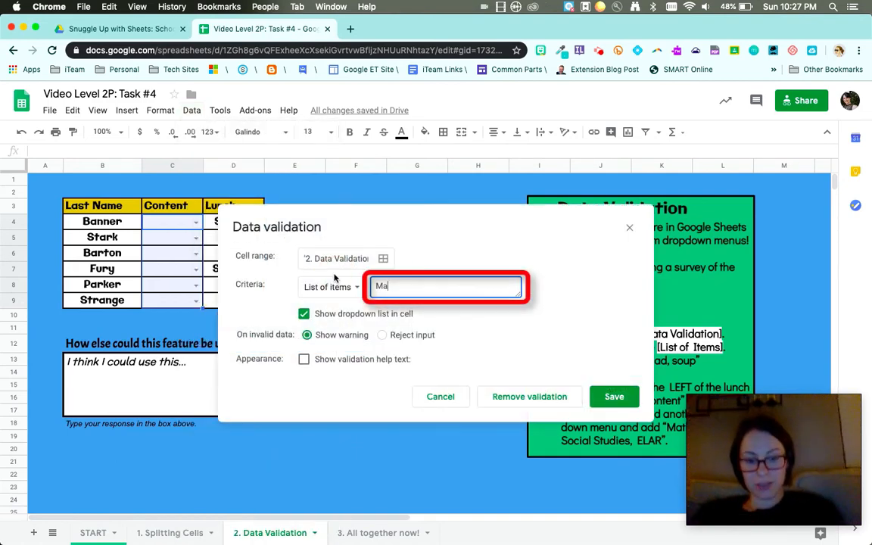
{"action": "key", "text": "BackSpace"}
{"action": "key", "text": "BackSpace"}
{"action": "key", "text": "BackSpace"}
{"action": "key", "text": "BackSpace"}
Set the Content dropdown's items to ELAR, Math, Science, Social Studies and save the validation rule.
{"action": "type", "text": "ELAR, "}
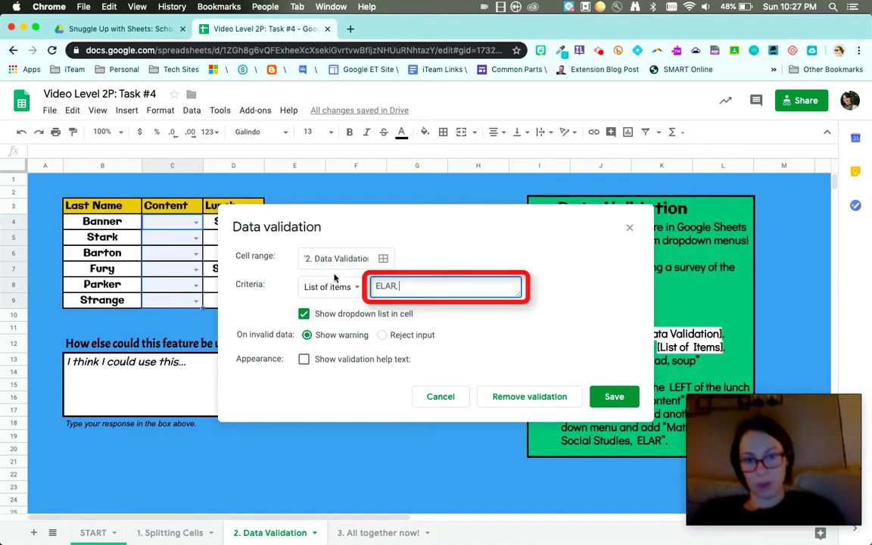
{"action": "type", "text": "Math, Hi"}
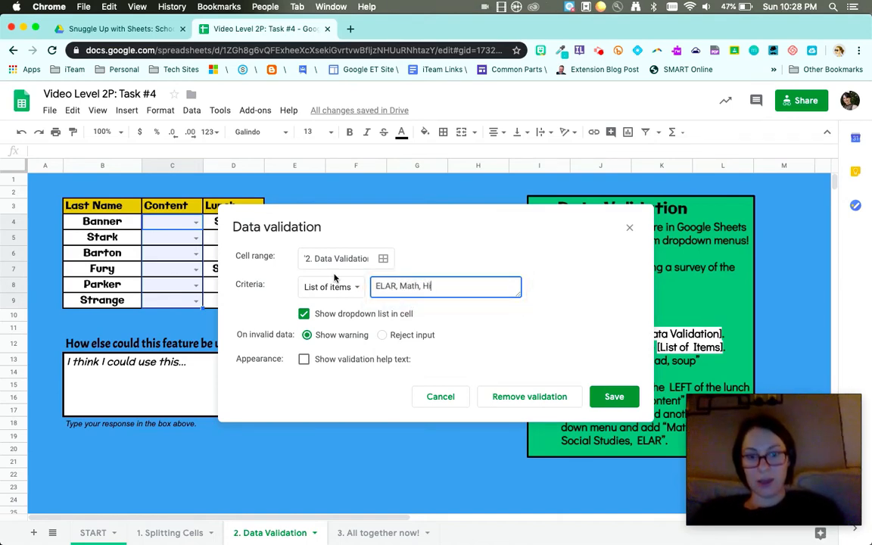
{"action": "key", "text": "BackSpace"}
{"action": "key", "text": "BackSpace"}
{"action": "type", "text": "Social Studies"}
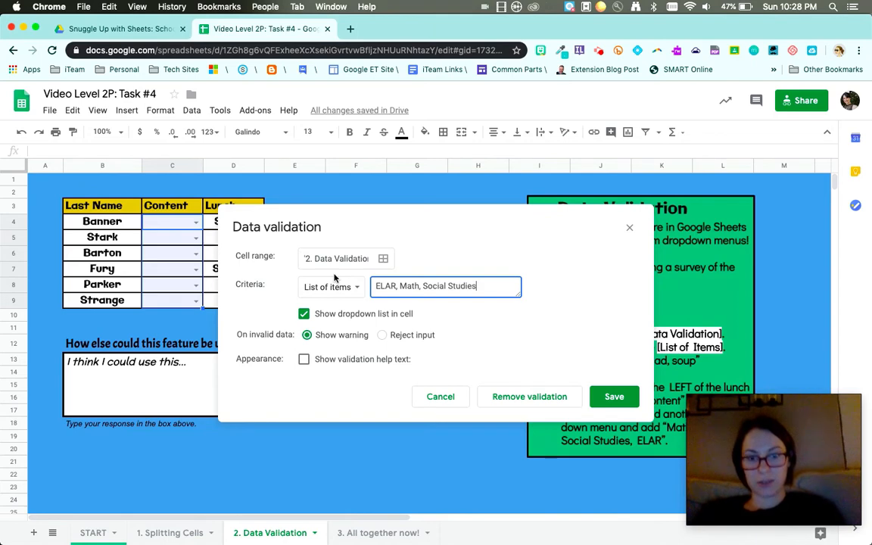
{"action": "left_click", "coordinate": [422, 285]}
{"action": "type", "text": "Sc"}
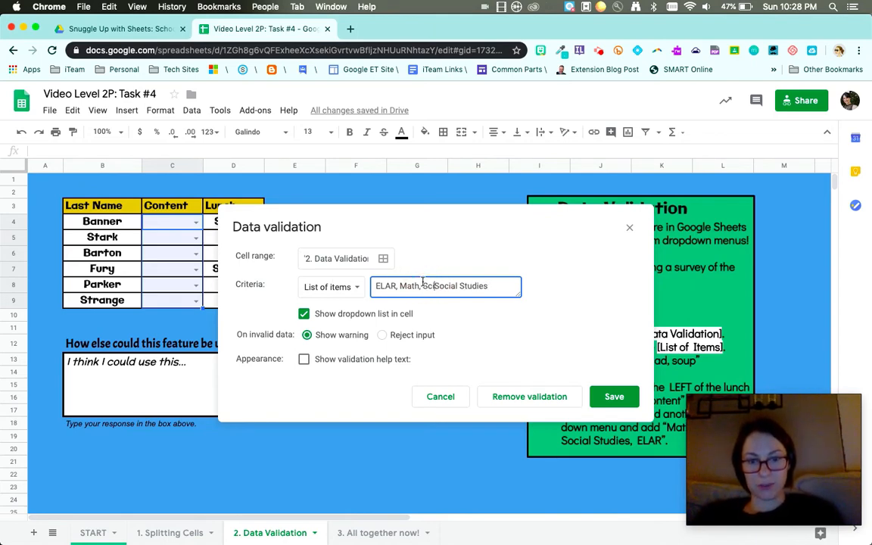
{"action": "type", "text": "ience,"}
{"action": "left_click", "coordinate": [617, 396]}
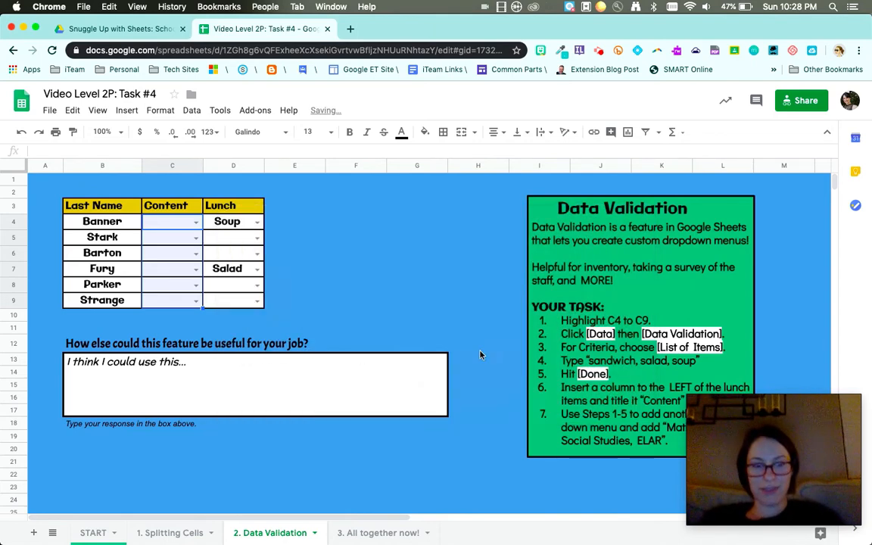
Choose Science in C4 and ELAR in C7 from the Content dropdown lists.
{"action": "left_click", "coordinate": [196, 221]}
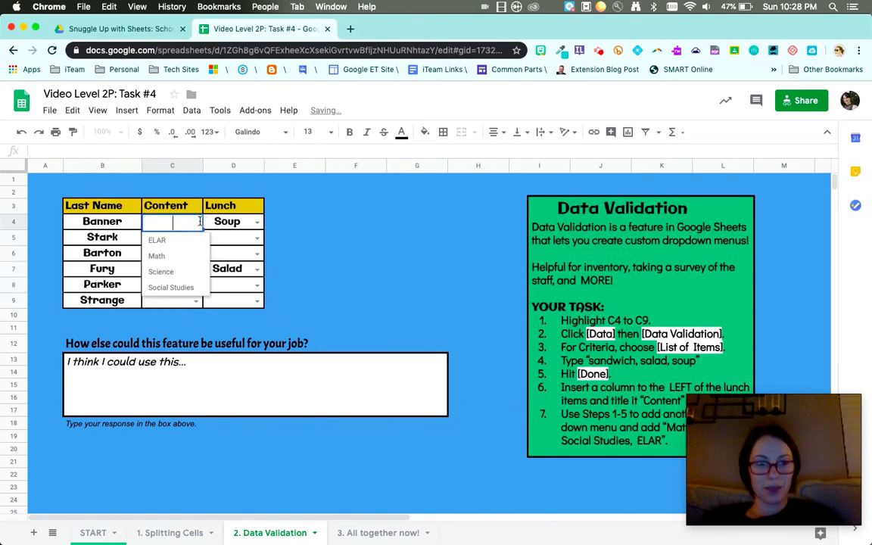
{"action": "left_click", "coordinate": [189, 271]}
{"action": "left_click", "coordinate": [193, 269]}
{"action": "left_click", "coordinate": [168, 288]}
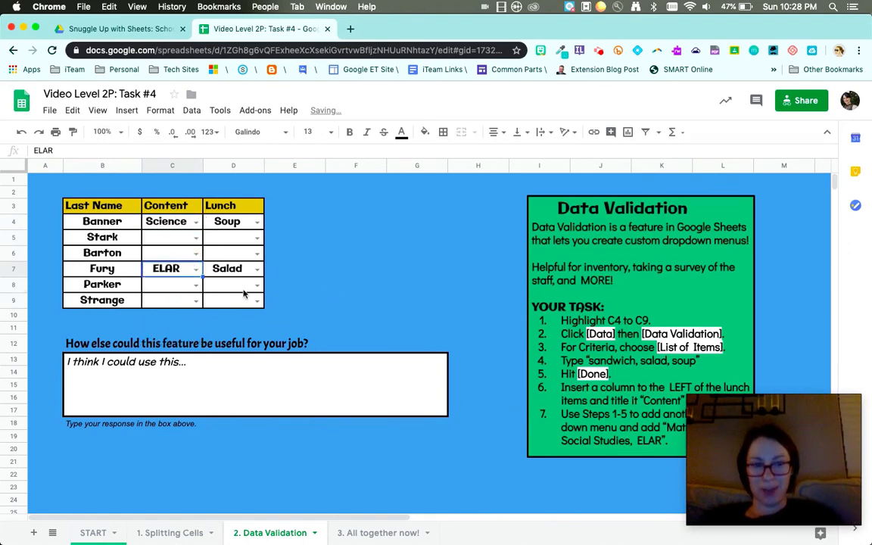
{"action": "left_click", "coordinate": [336, 290]}
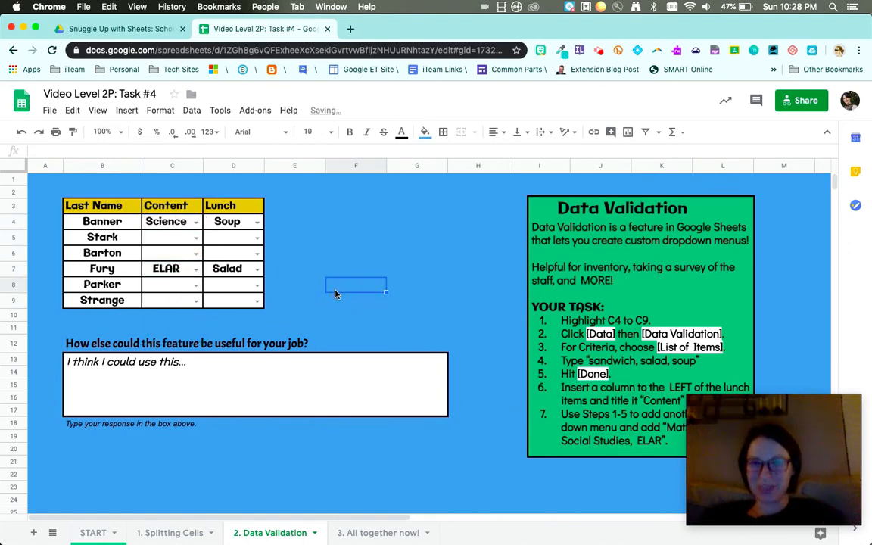
Open the "3. All together now!" sheet with the challenge instructions.
{"action": "left_click", "coordinate": [372, 533]}
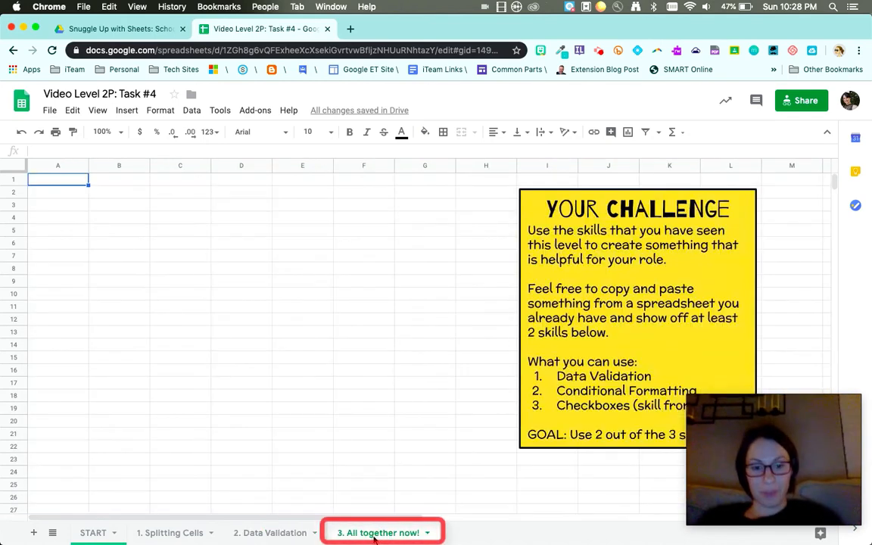